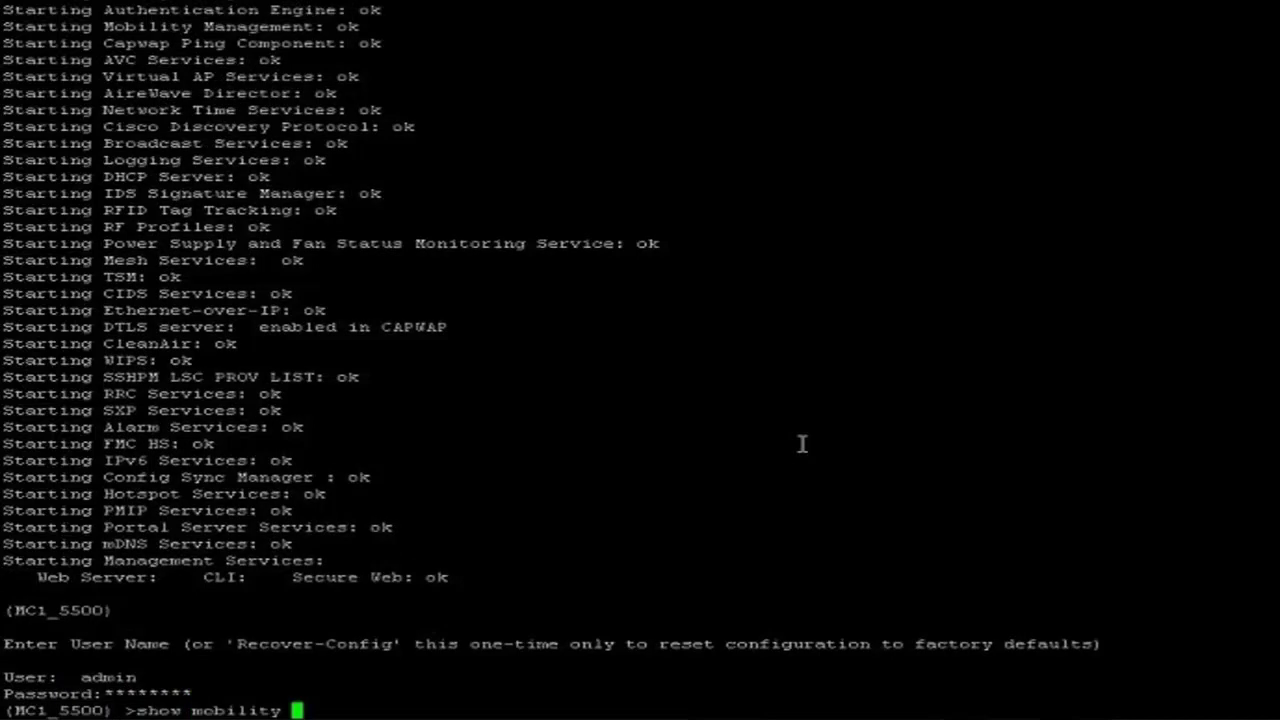
Step: Run the show mobility command in the MC1_5500 console
key(Return)
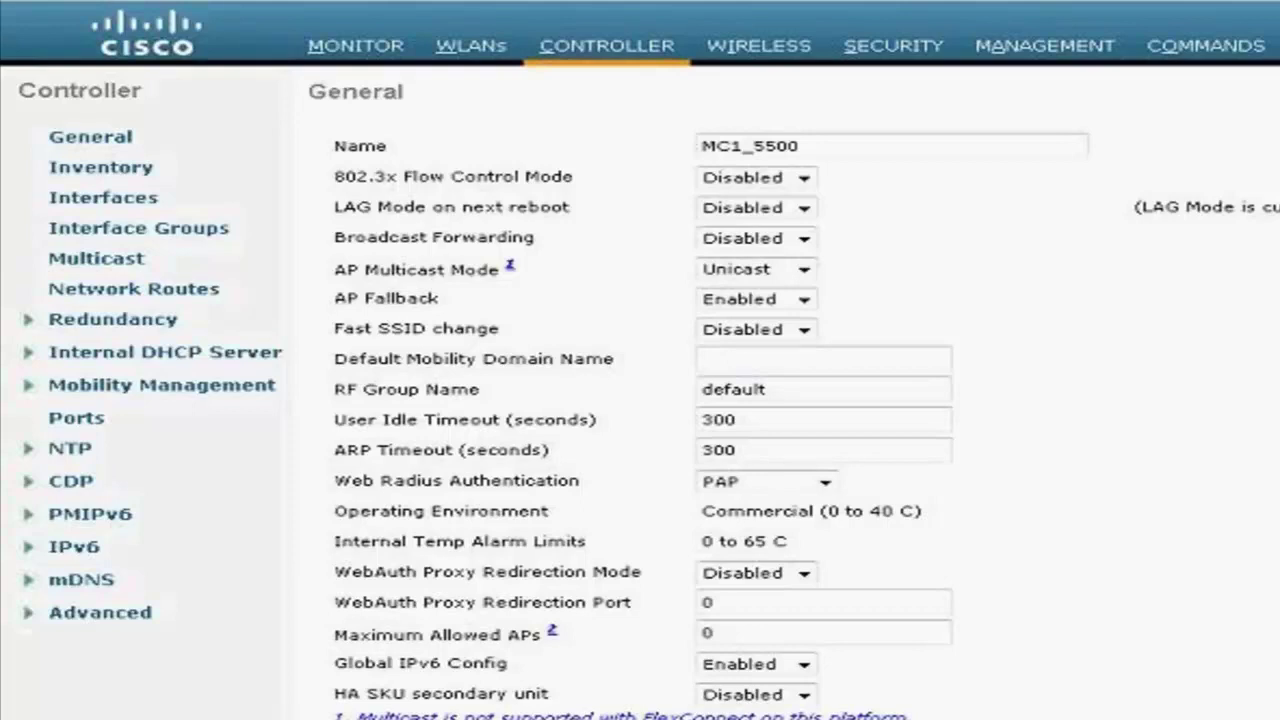
Step: Set the controller's default mobility domain name to mobility, apply it, and accept the passive-client multicast warning
click(577, 50)
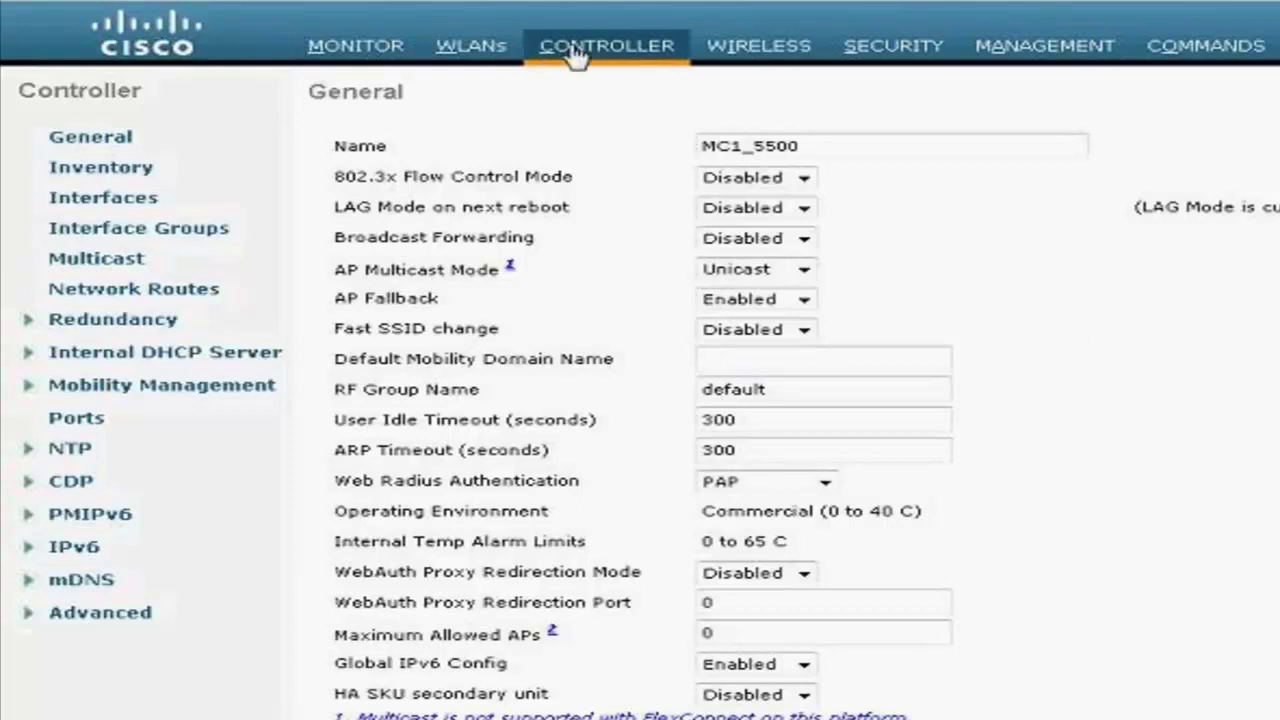
click(778, 359)
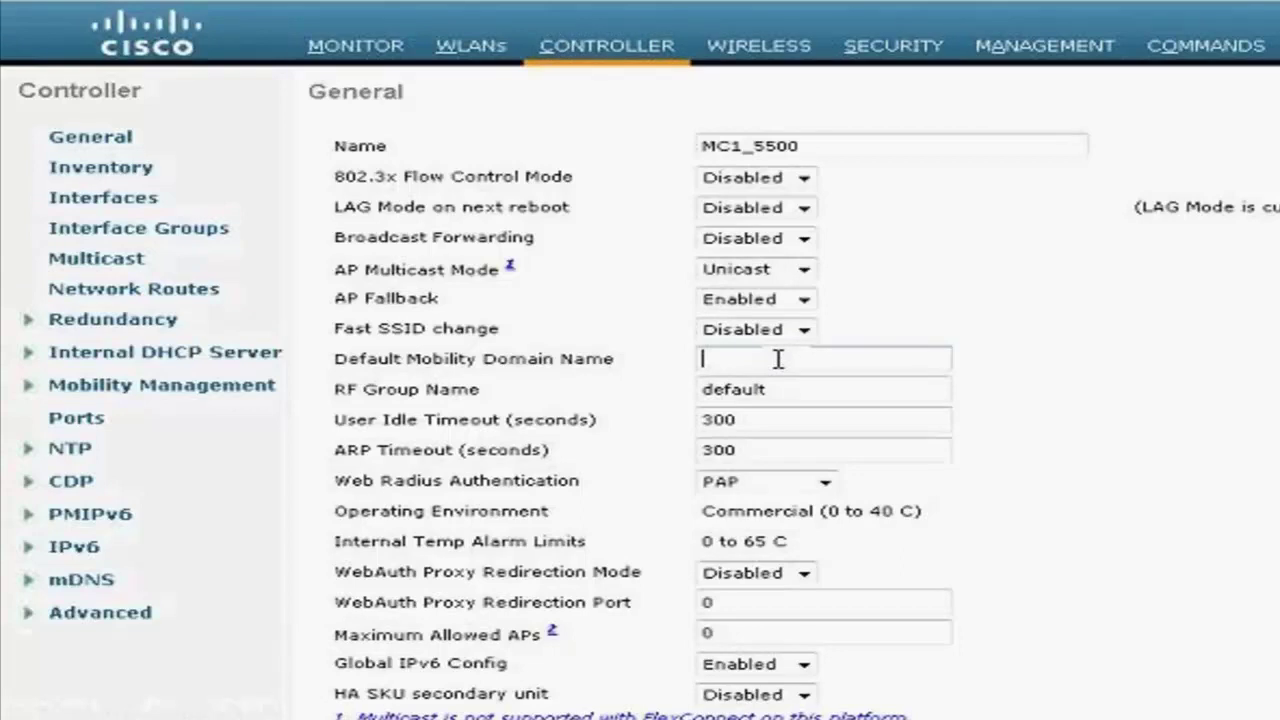
text(mobility)
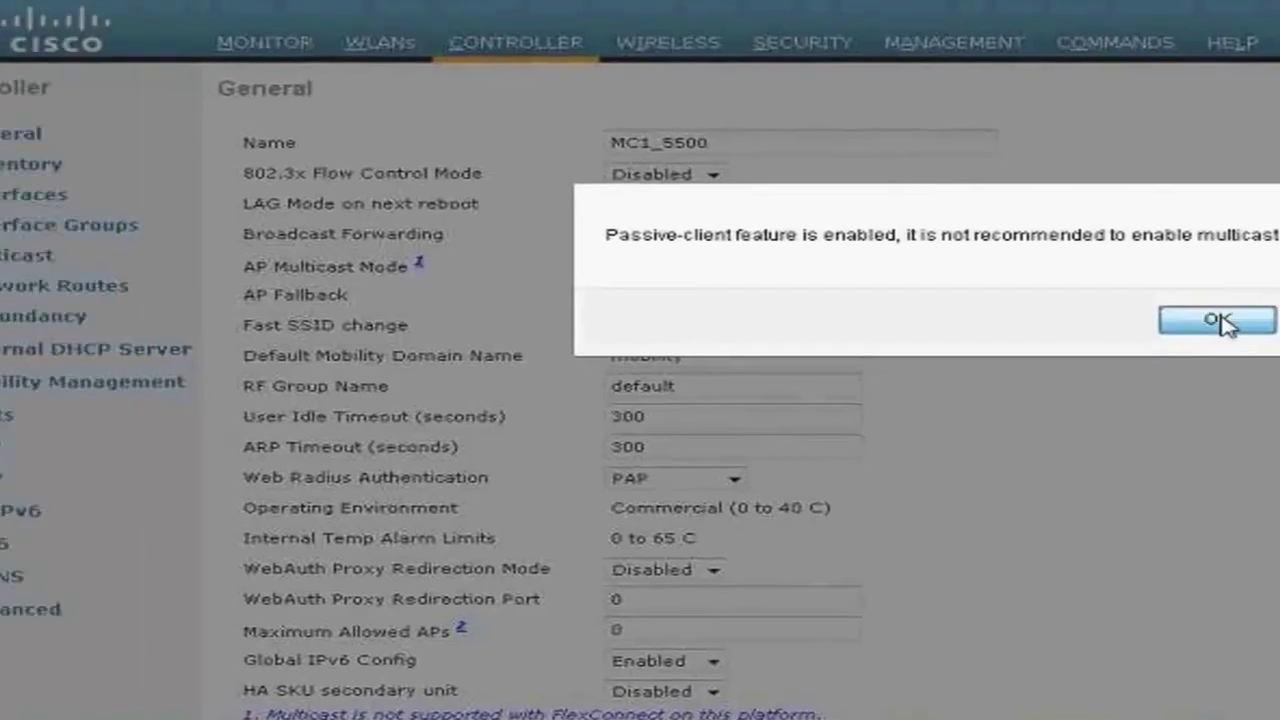
click(1050, 317)
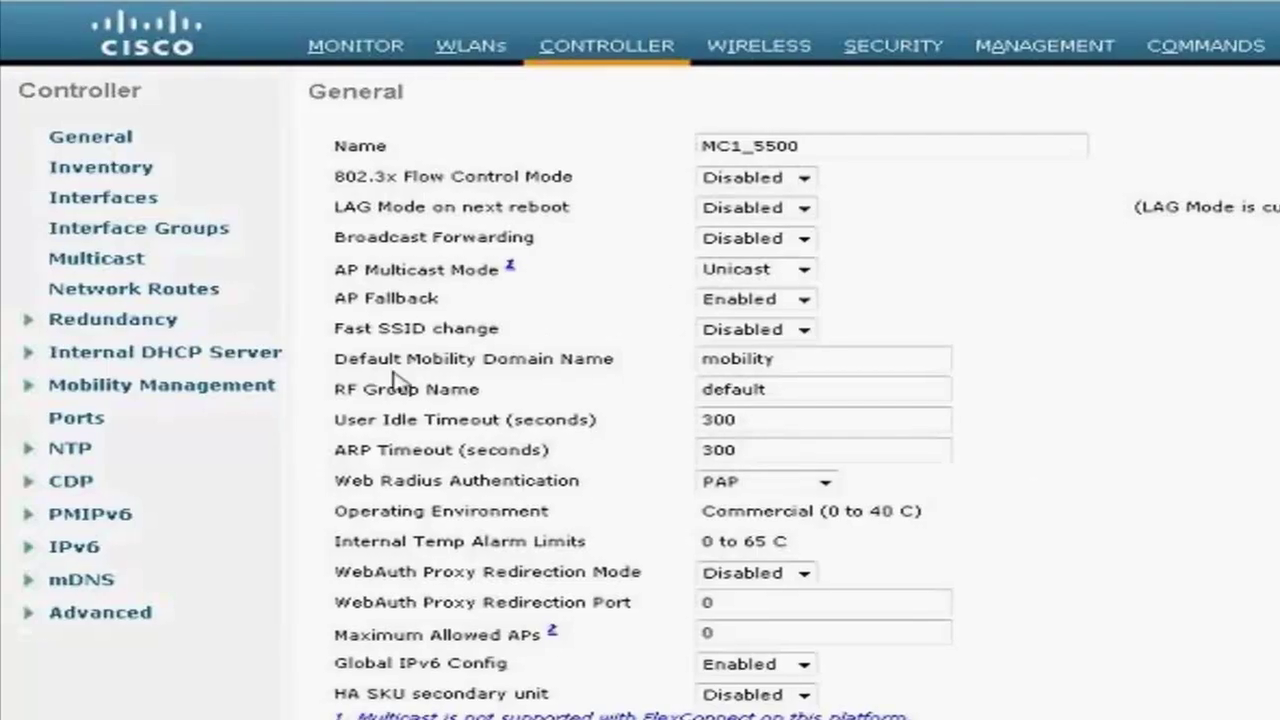
Step: Check the Enable New Mobility (Converged Access) setting in the global mobility configuration
click(243, 390)
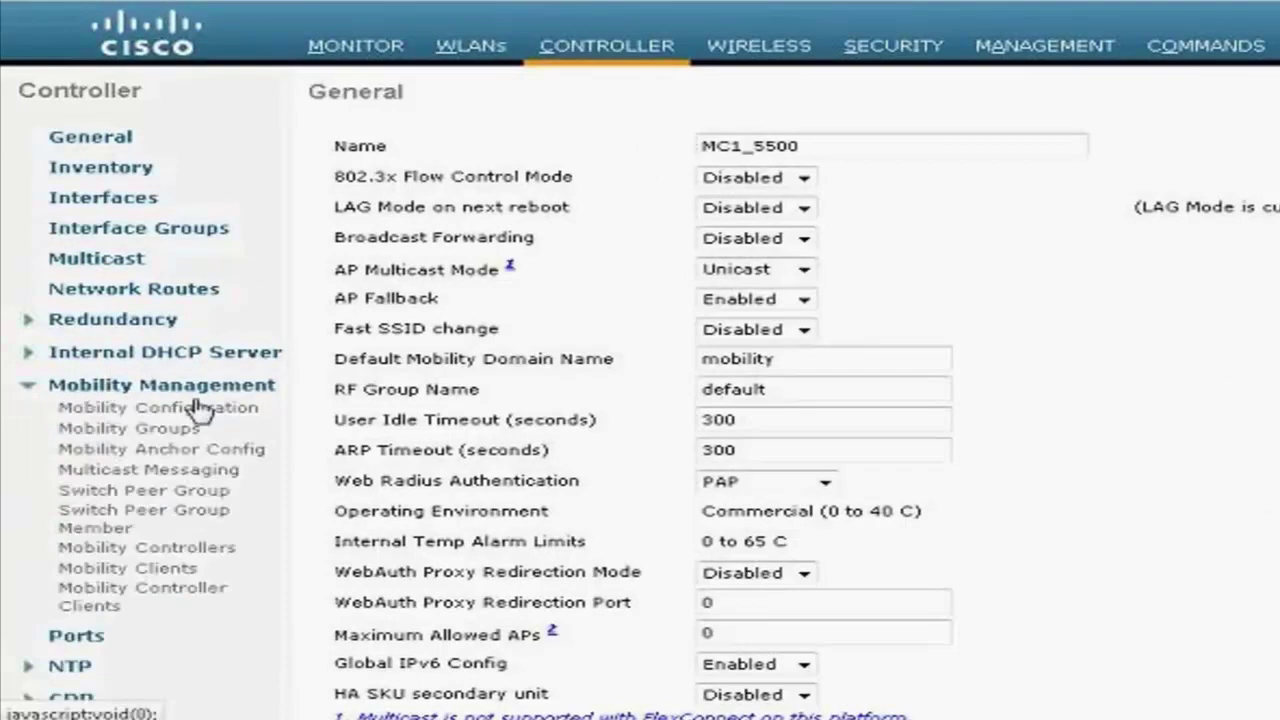
click(190, 412)
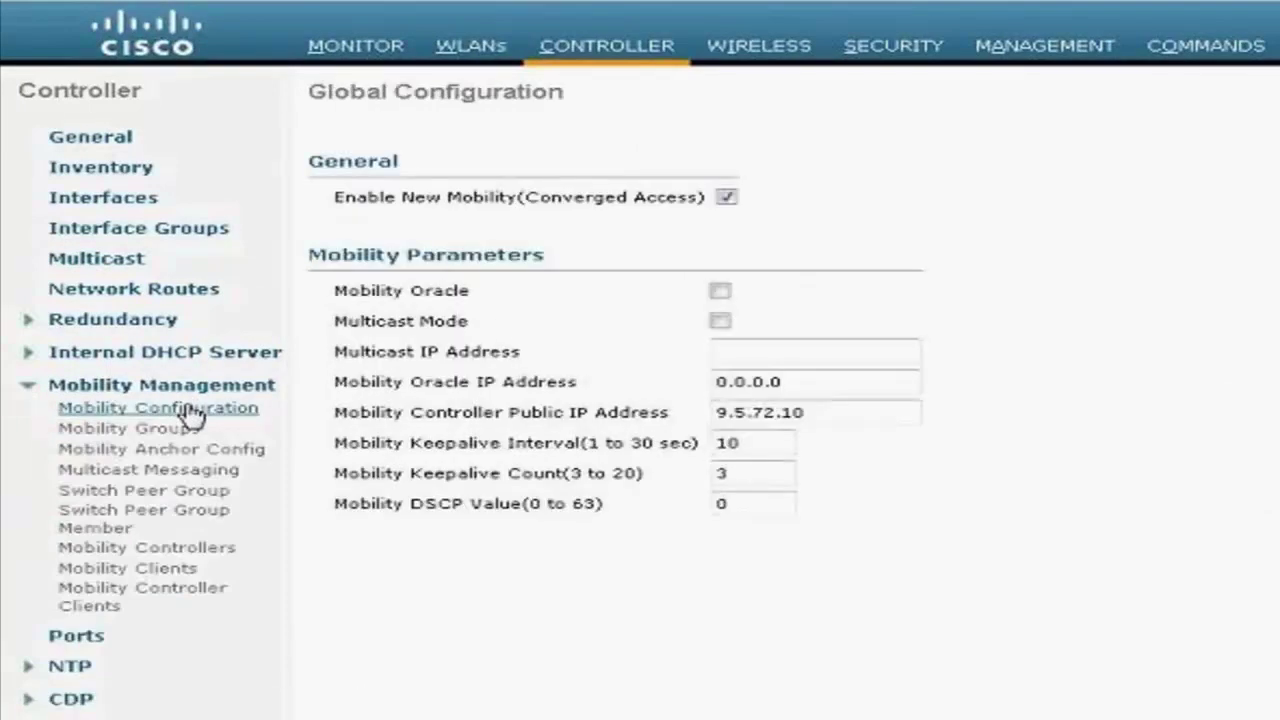
drag(400, 197, 512, 218)
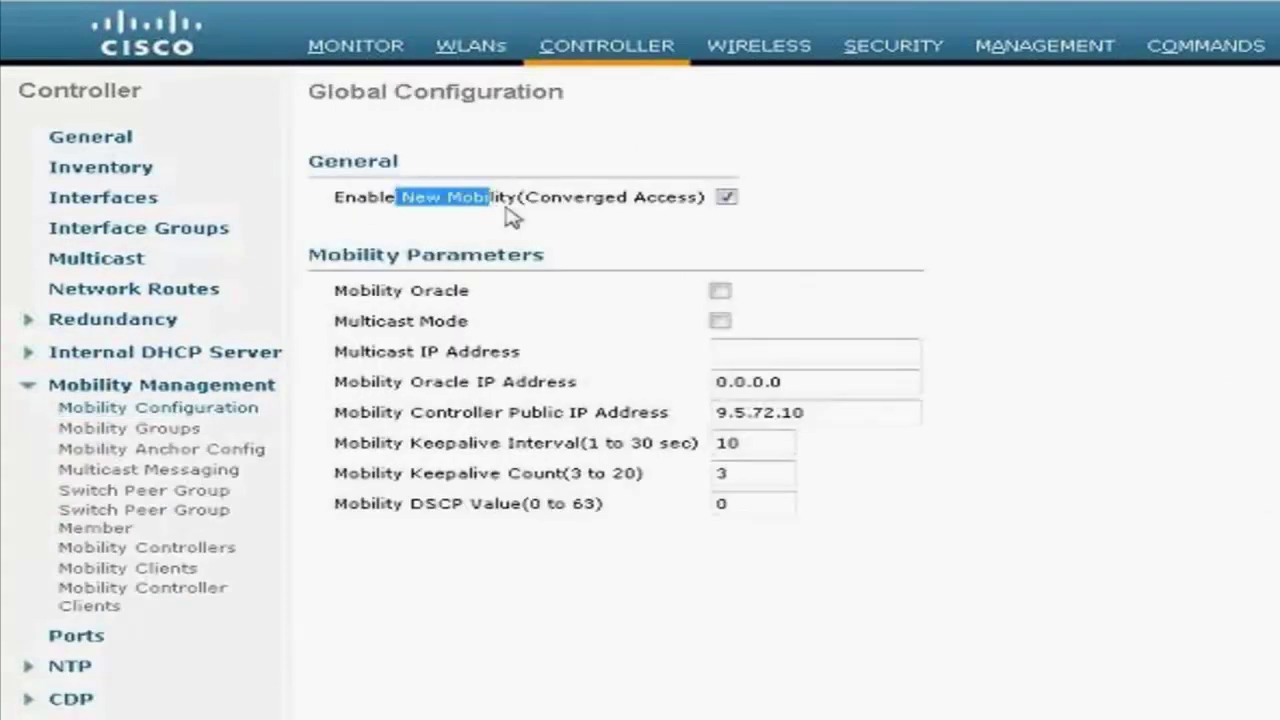
click(514, 222)
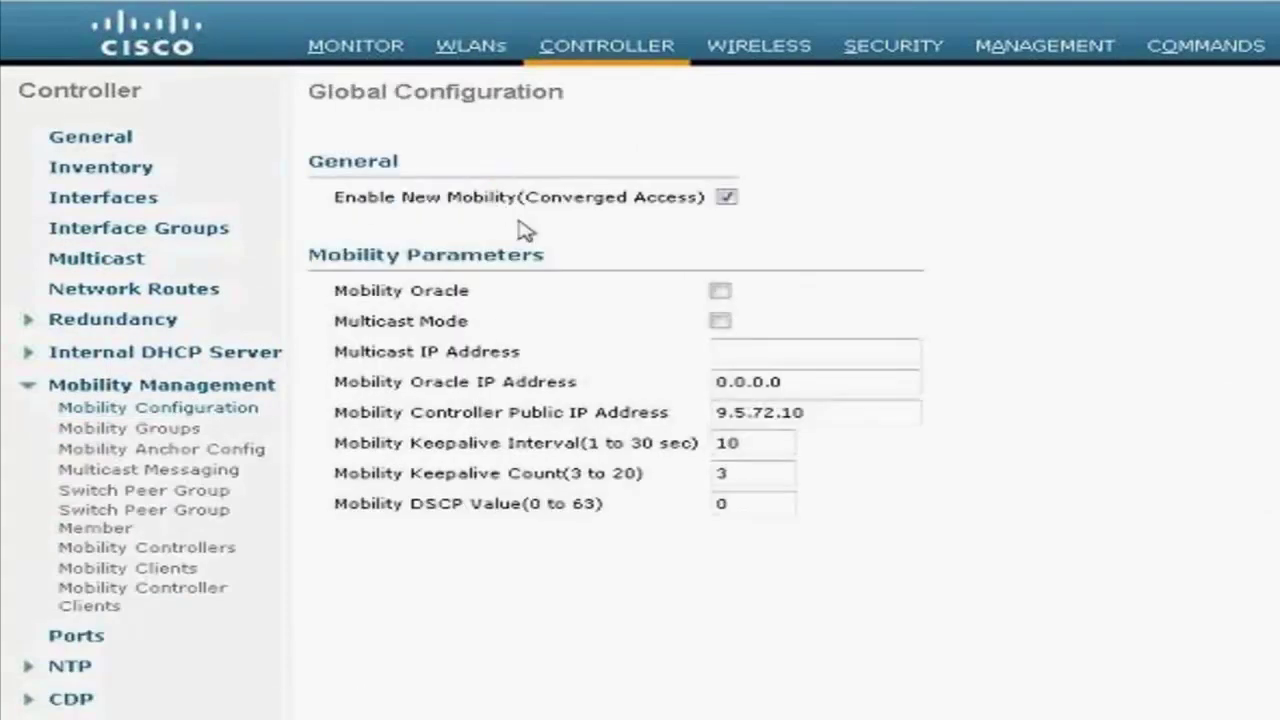
Step: Create a new switch peer group named SPG1
click(141, 492)
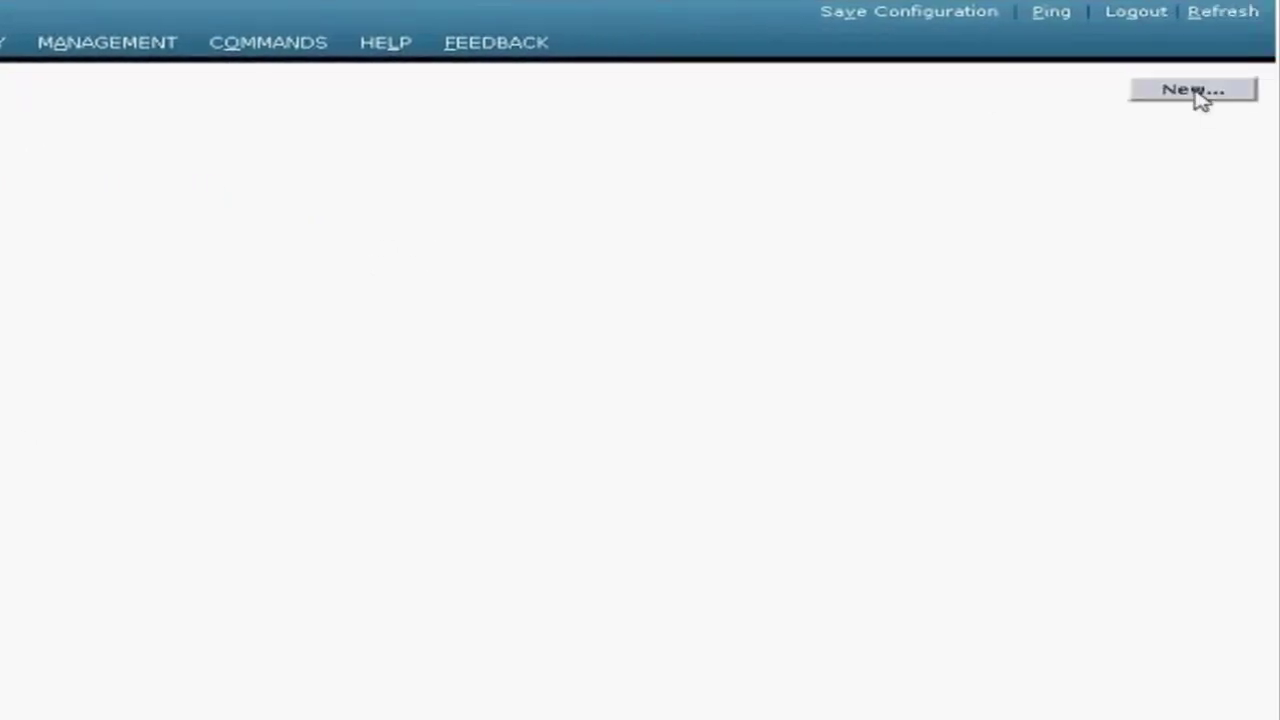
click(1193, 90)
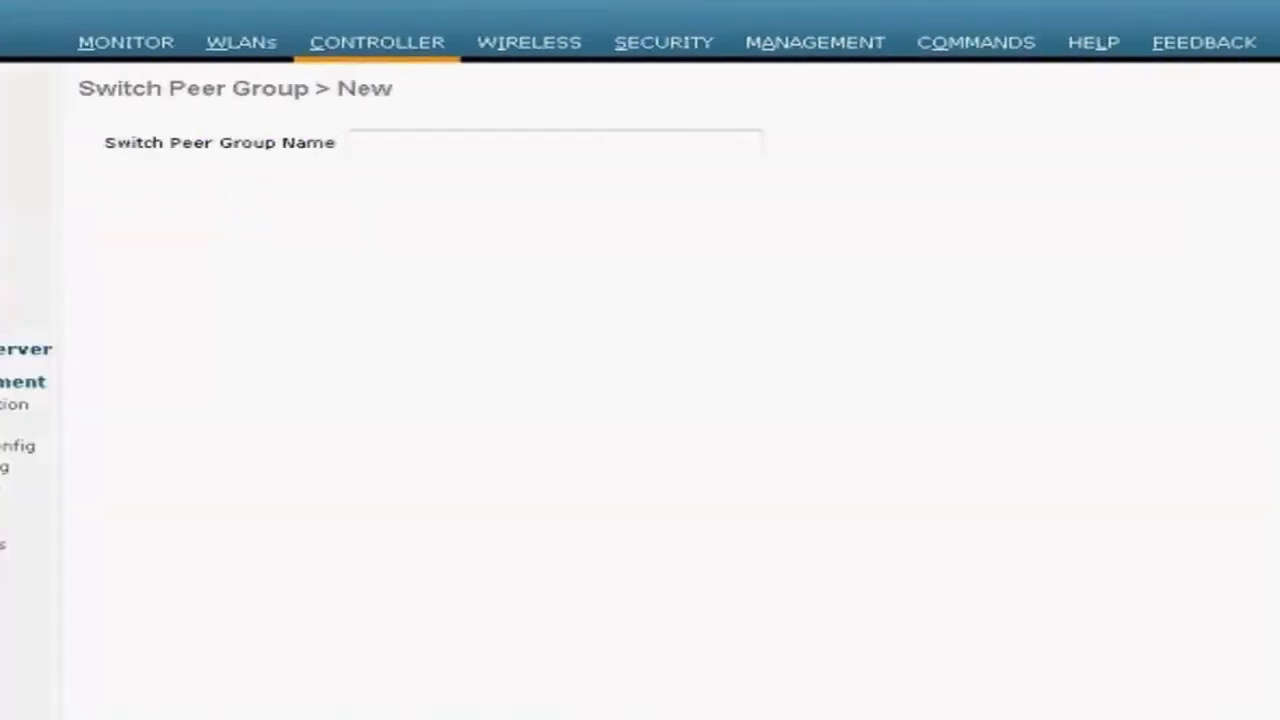
click(693, 141)
text(S)
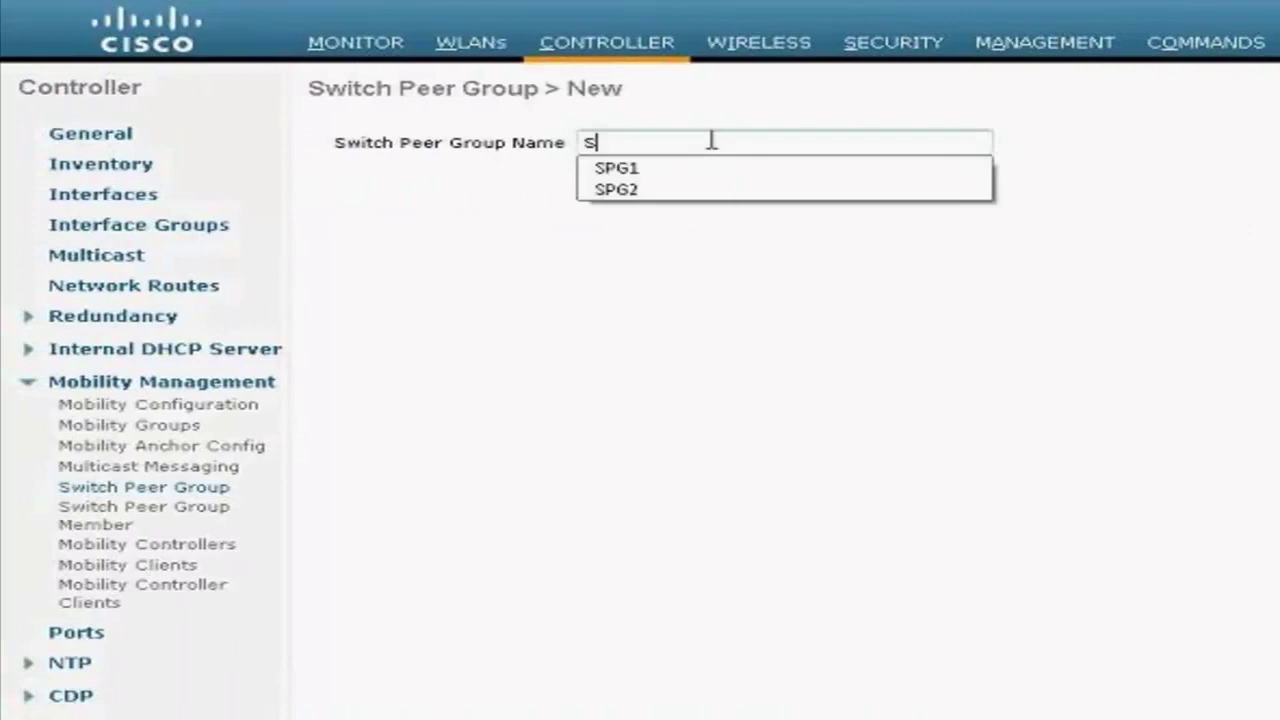
text(PG1)
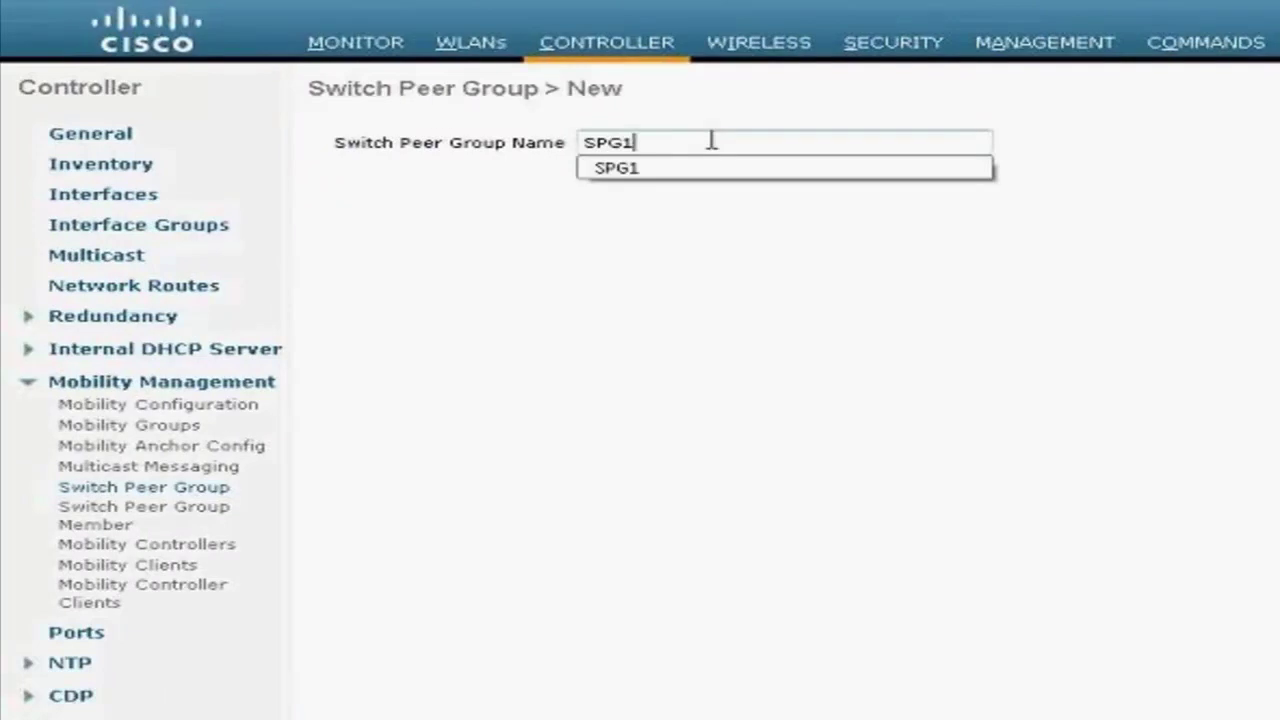
click(623, 183)
key(Return)
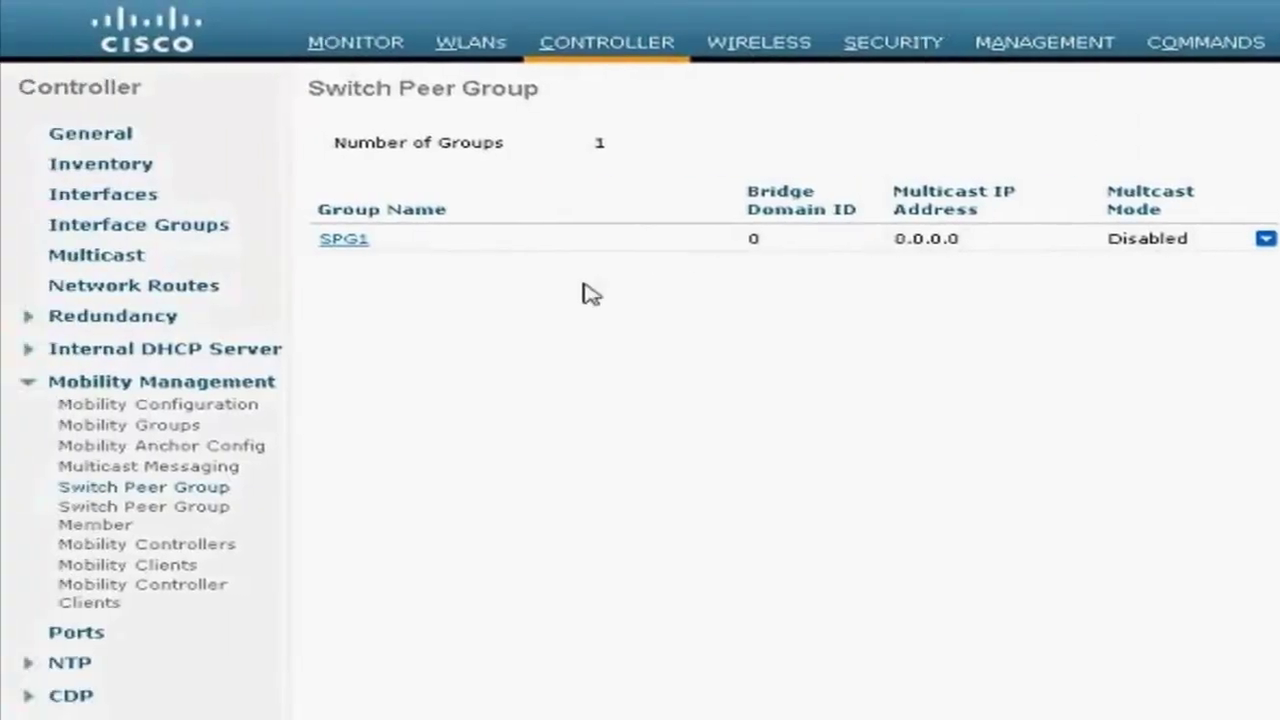
Step: Add a switch peer group member with IP address 9.11.81.10 to SPG1
click(180, 517)
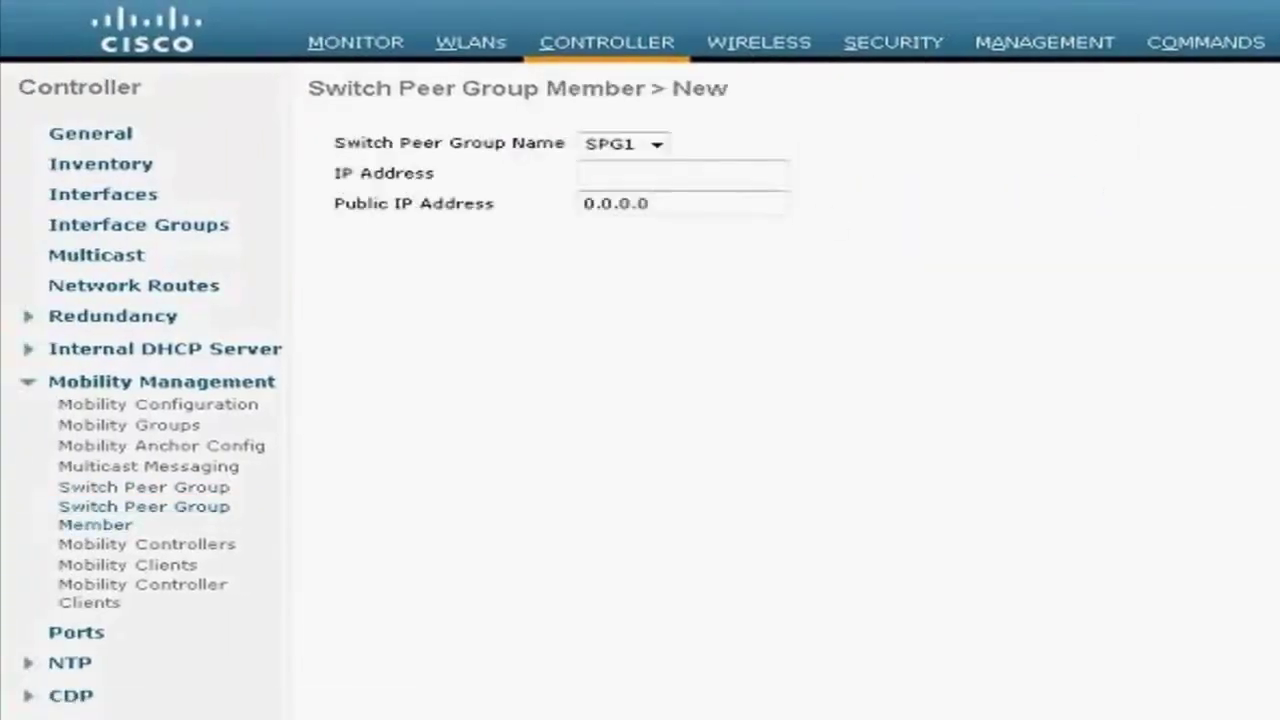
click(706, 169)
click(637, 157)
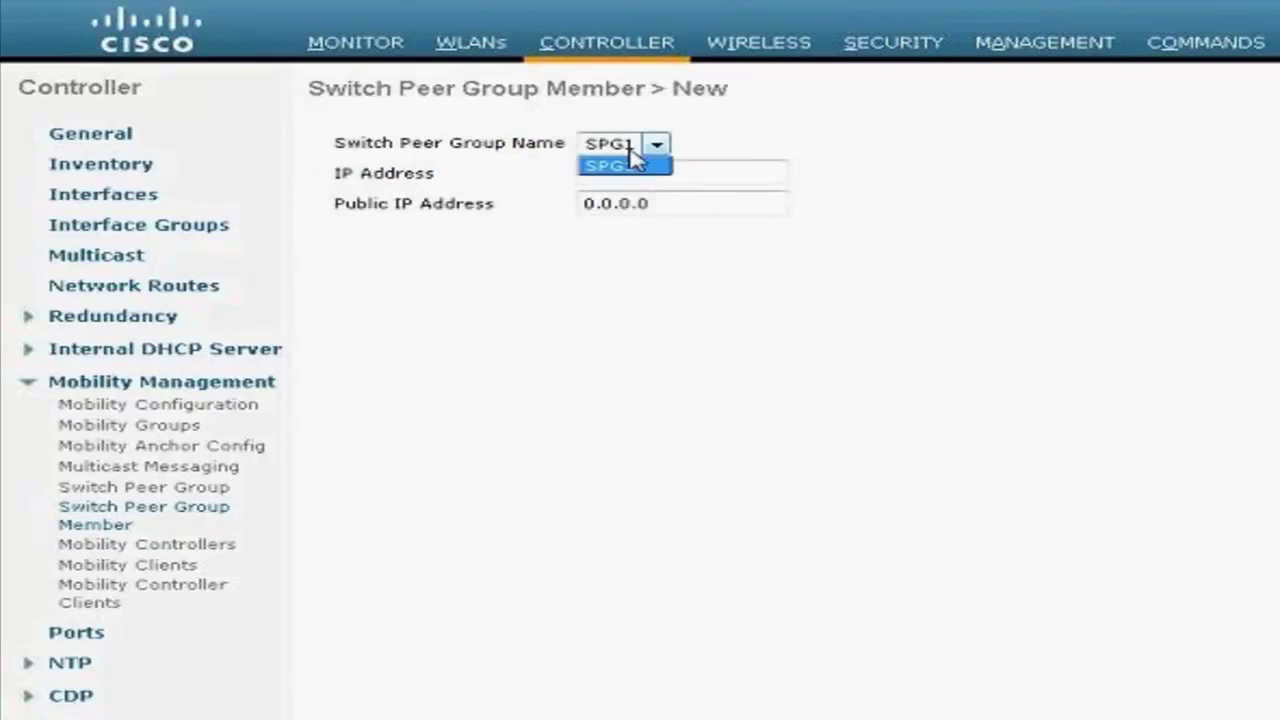
click(634, 157)
click(626, 170)
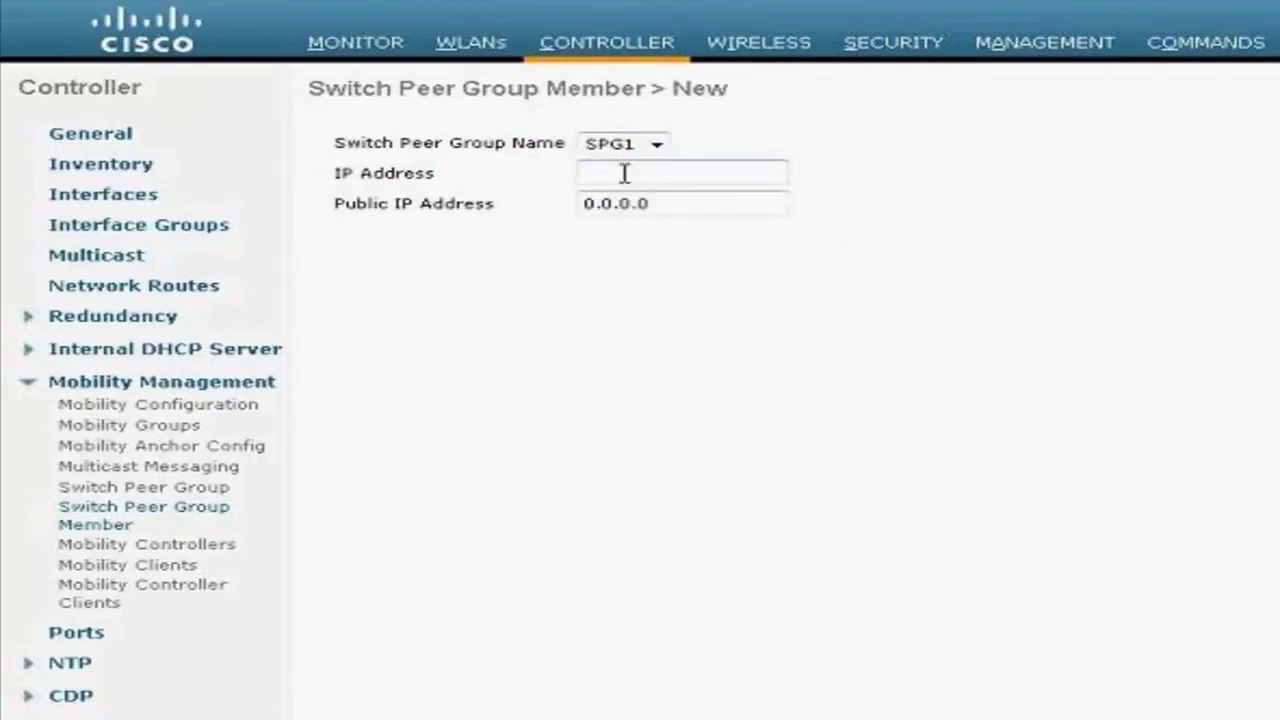
text(9.11.)
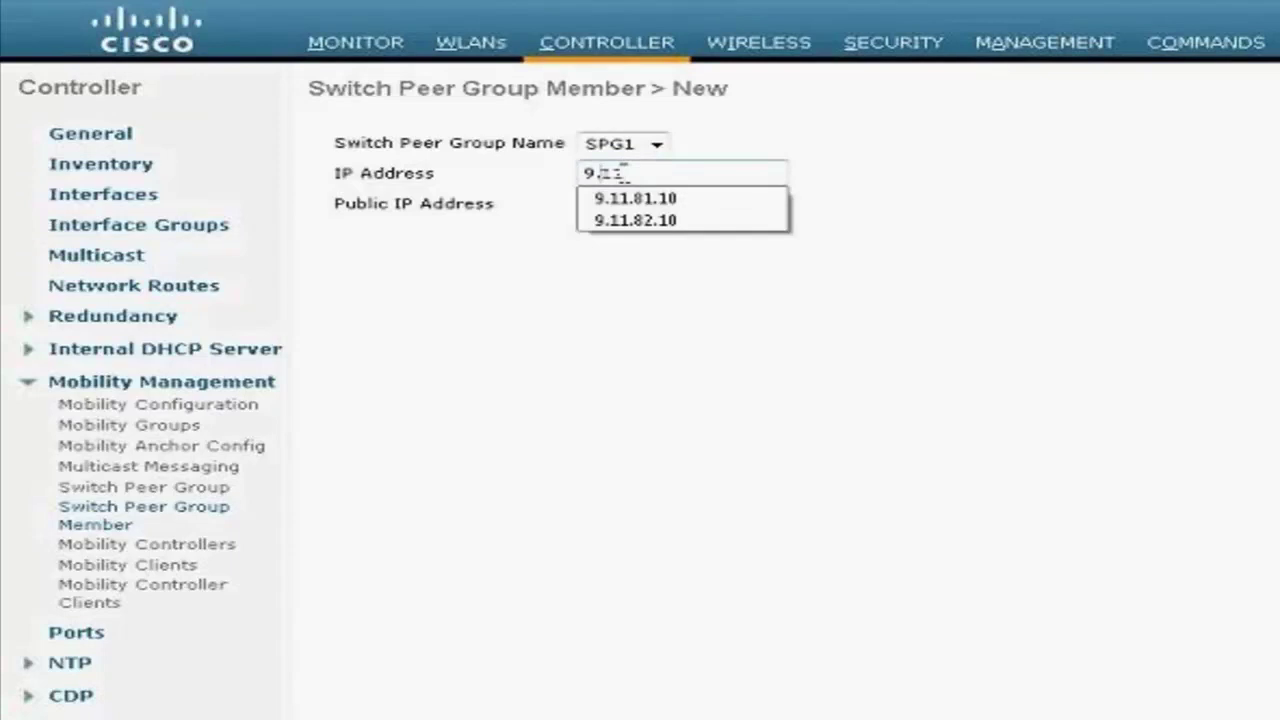
click(625, 197)
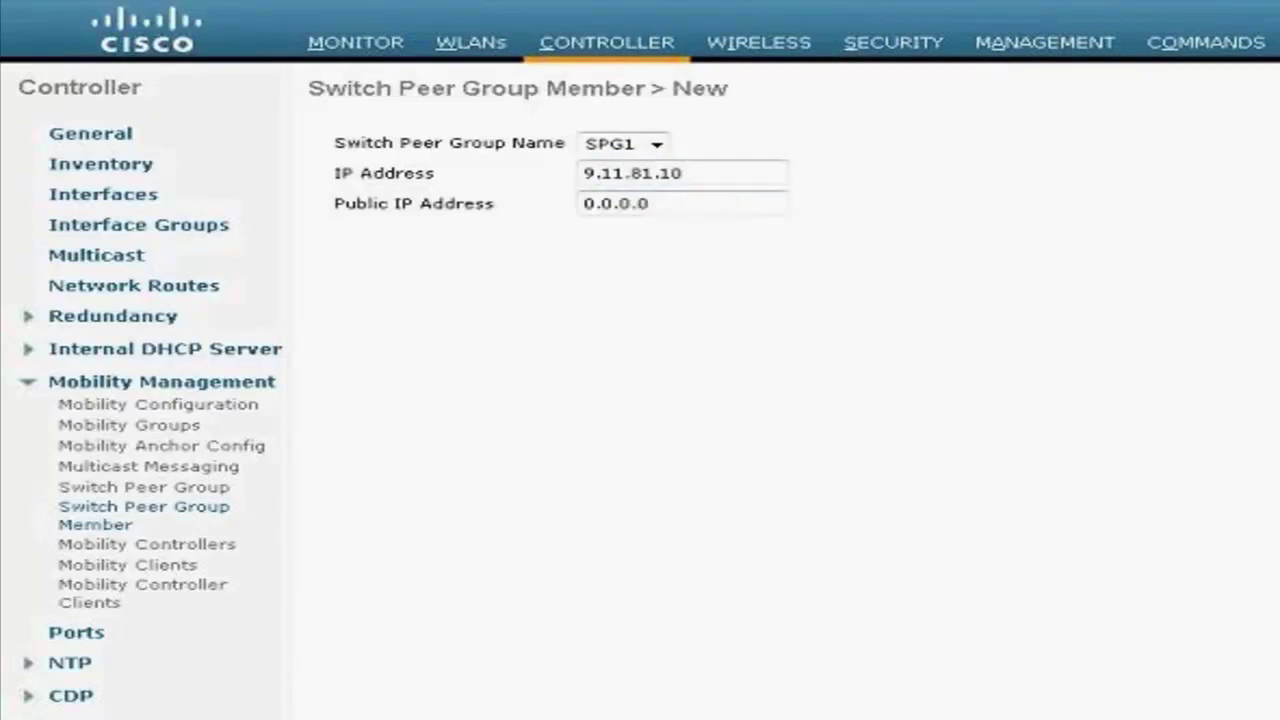
key(Return)
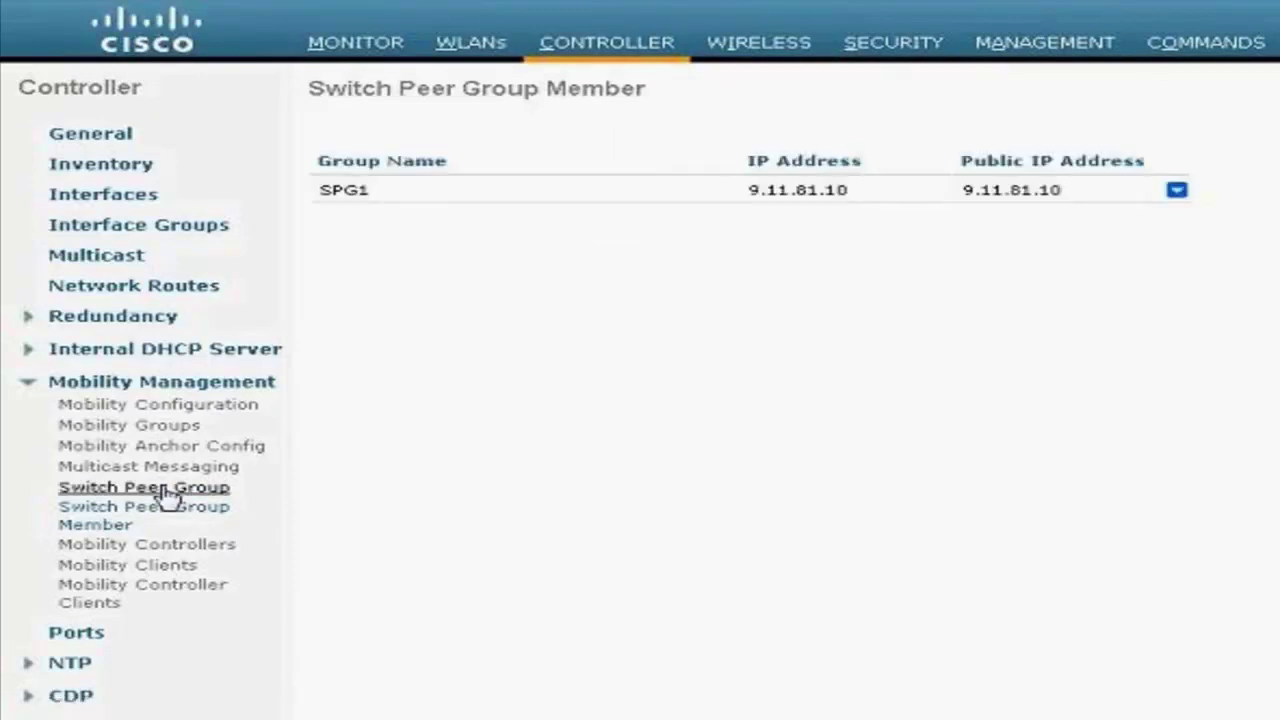
Step: Create a second switch peer group named SPG2
click(163, 489)
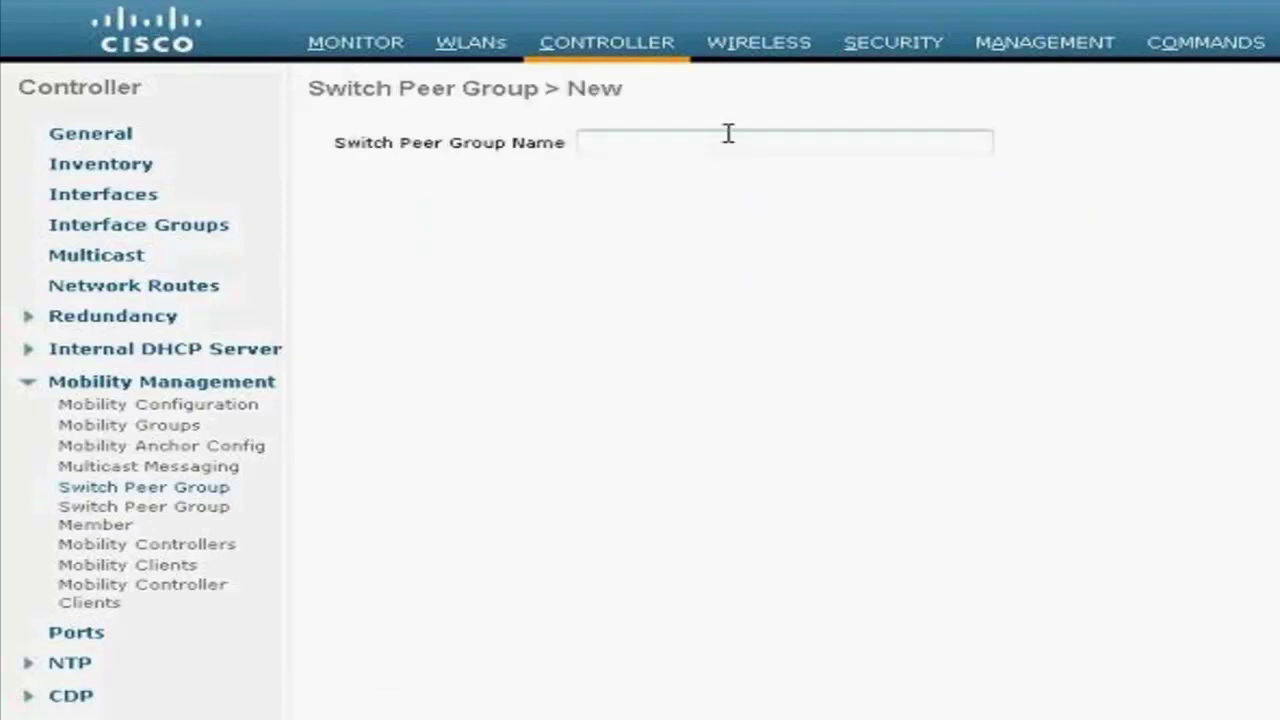
click(709, 143)
text(SPG2)
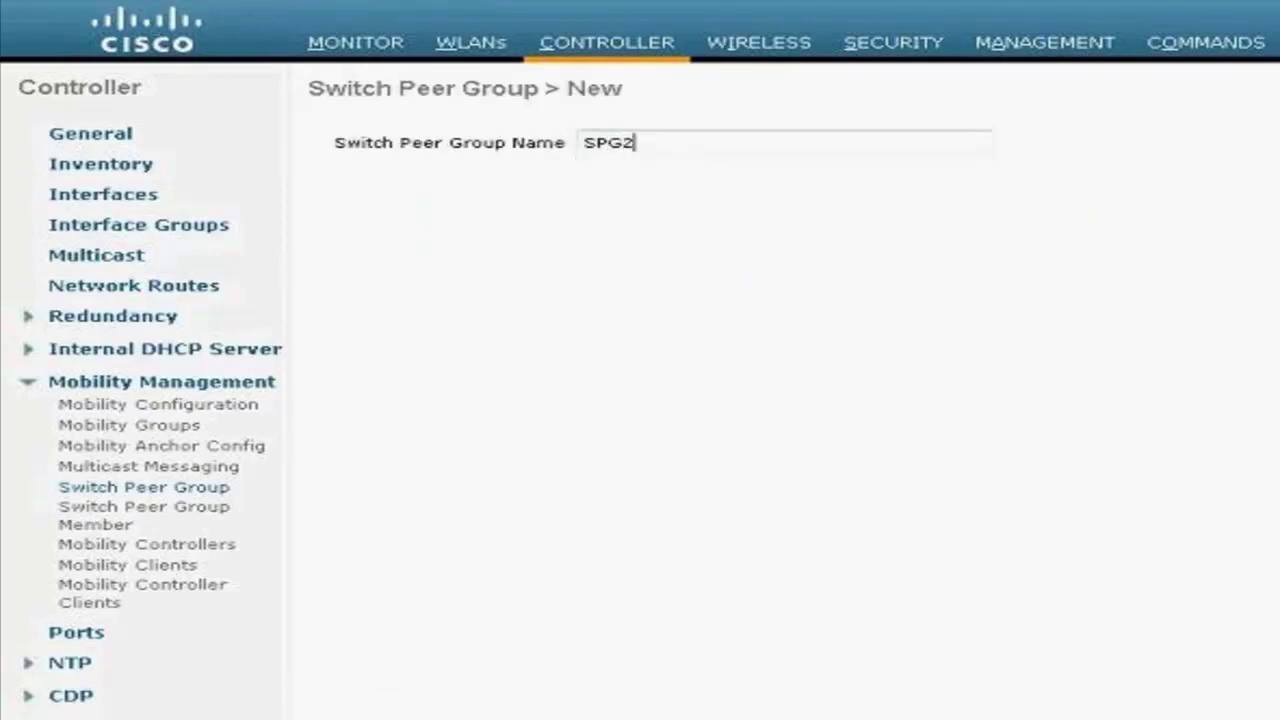
key(Return)
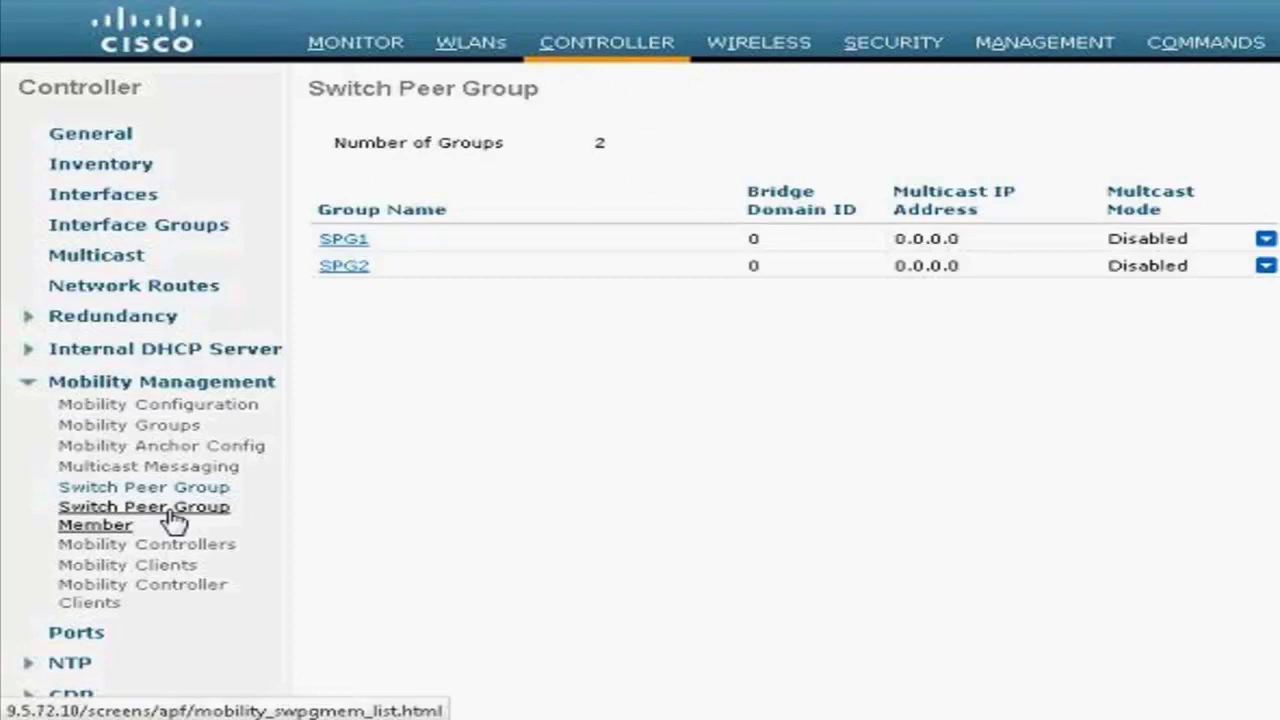
Step: Add a switch peer group member with IP address 9.11.82.10 to SPG2 and review the switch peer group list
click(172, 518)
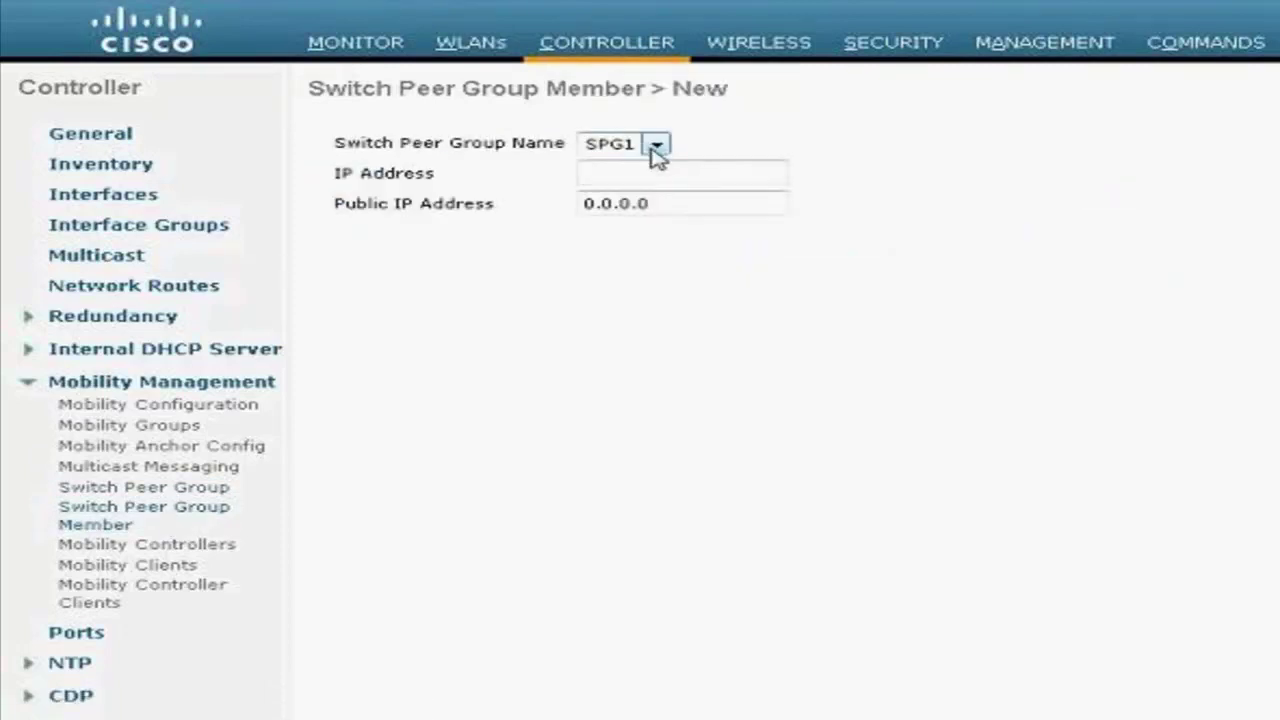
click(657, 150)
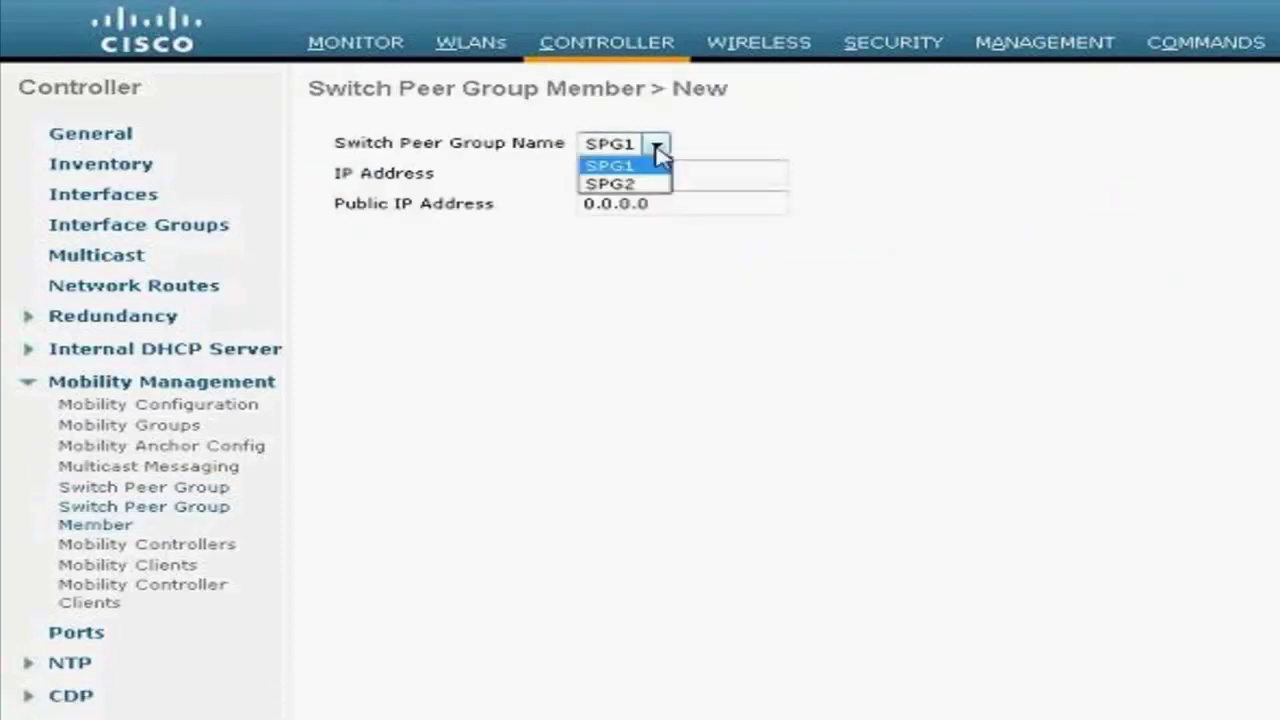
click(618, 184)
click(606, 180)
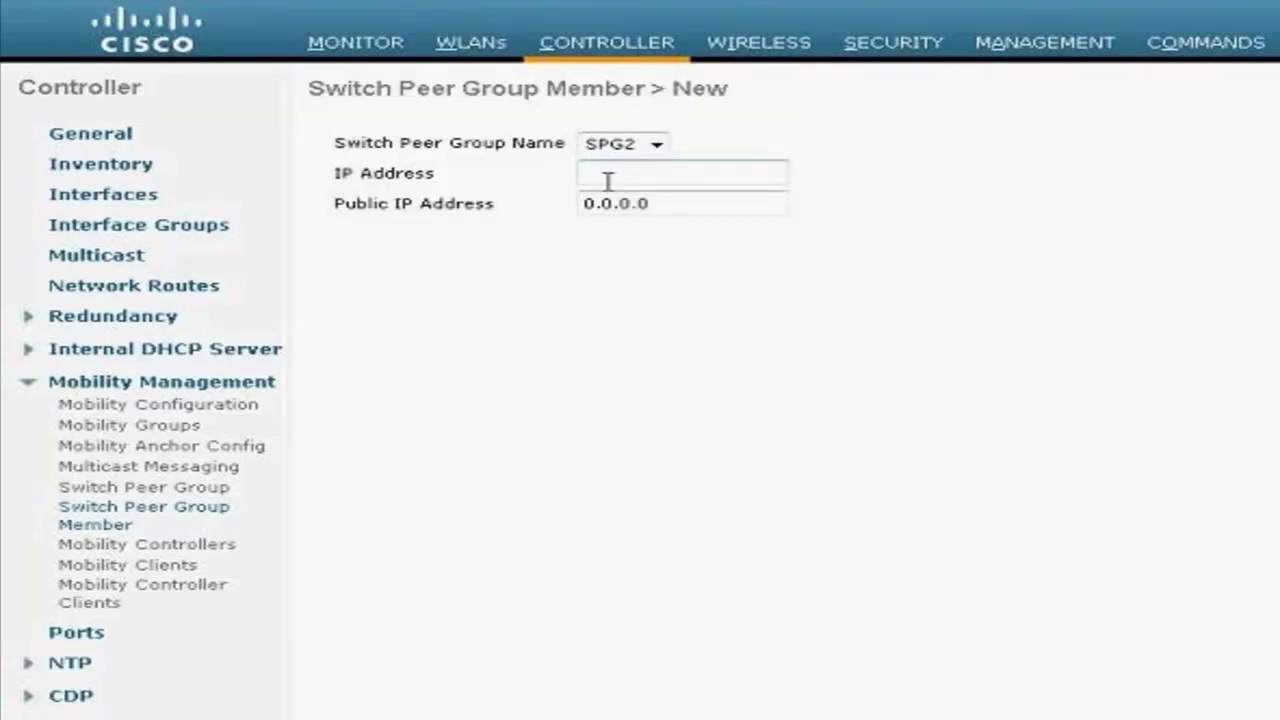
text(9.11.82.10)
click(620, 197)
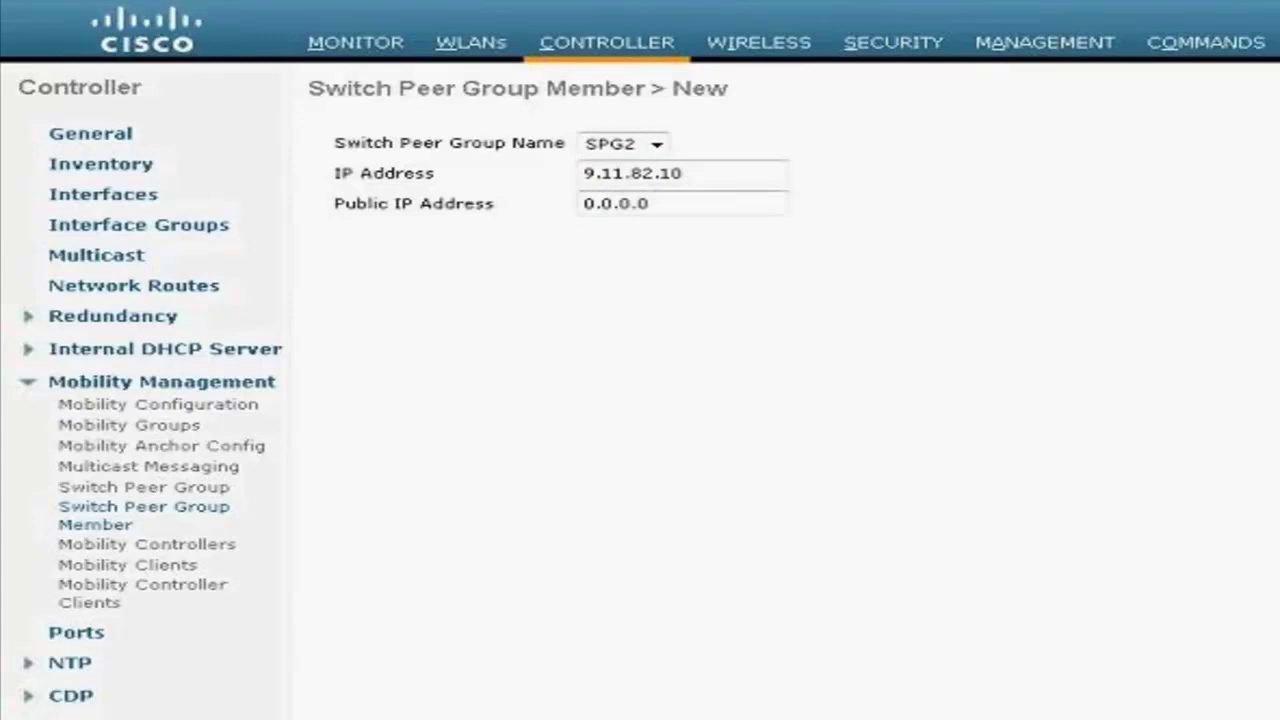
key(Return)
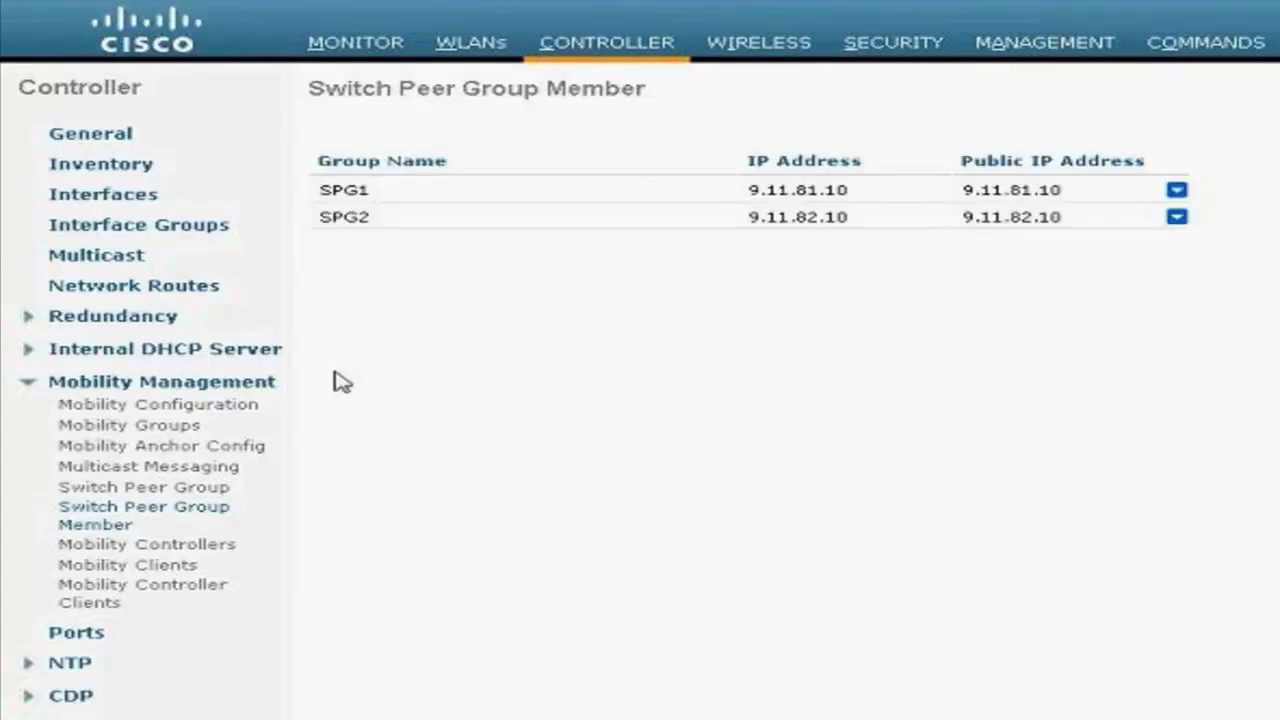
click(170, 490)
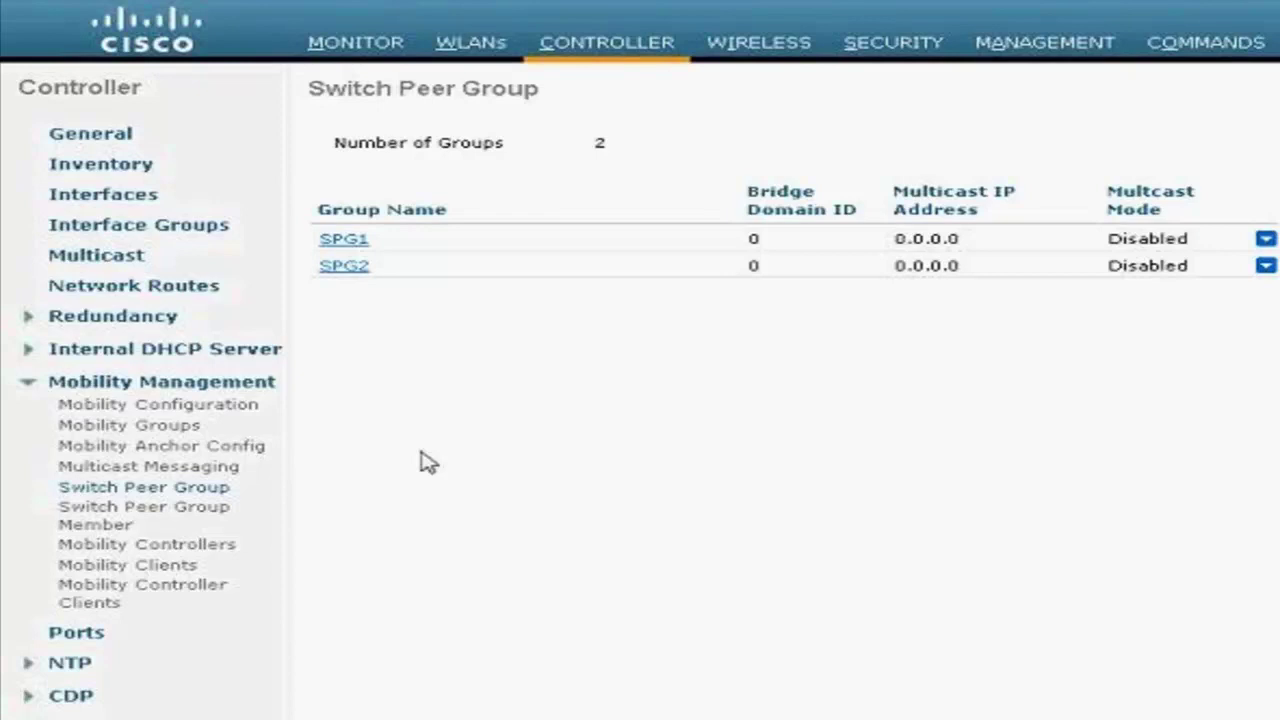
Step: Add a member with IP address 9.11.76.10 to the mobility group and review the static mobility group members
click(161, 433)
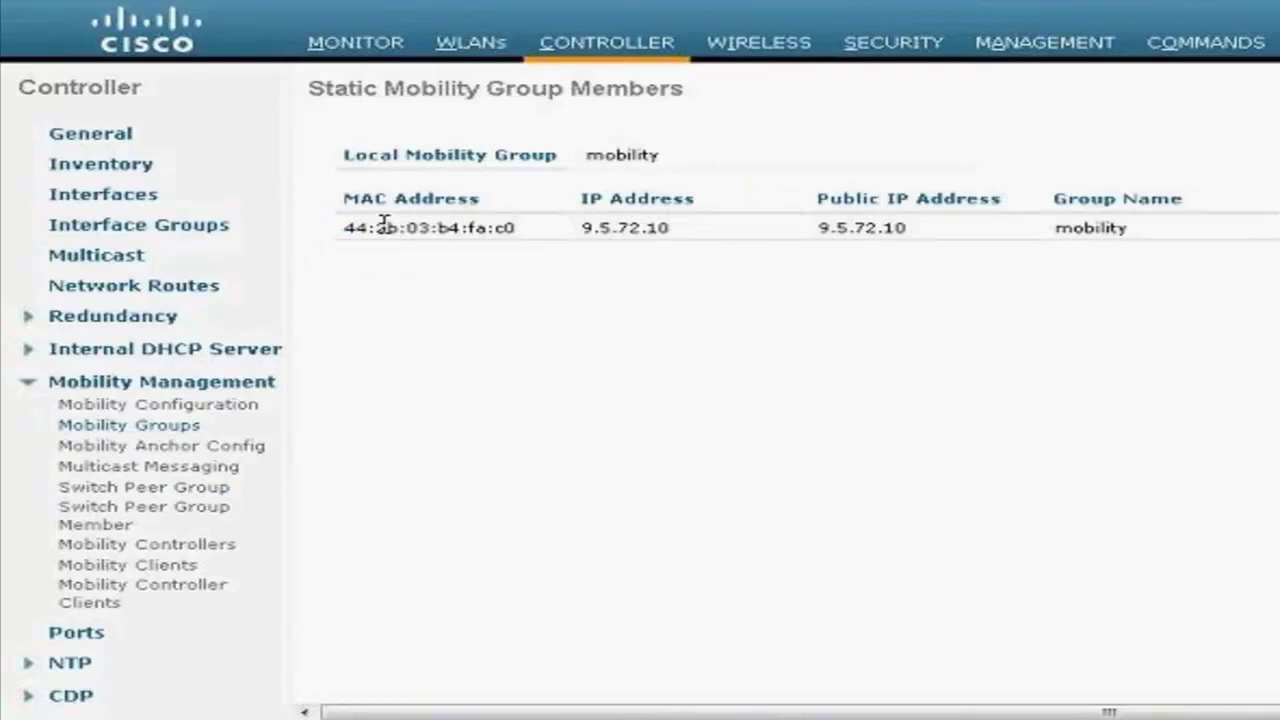
drag(383, 224, 571, 229)
scroll(684, 240, right, 3)
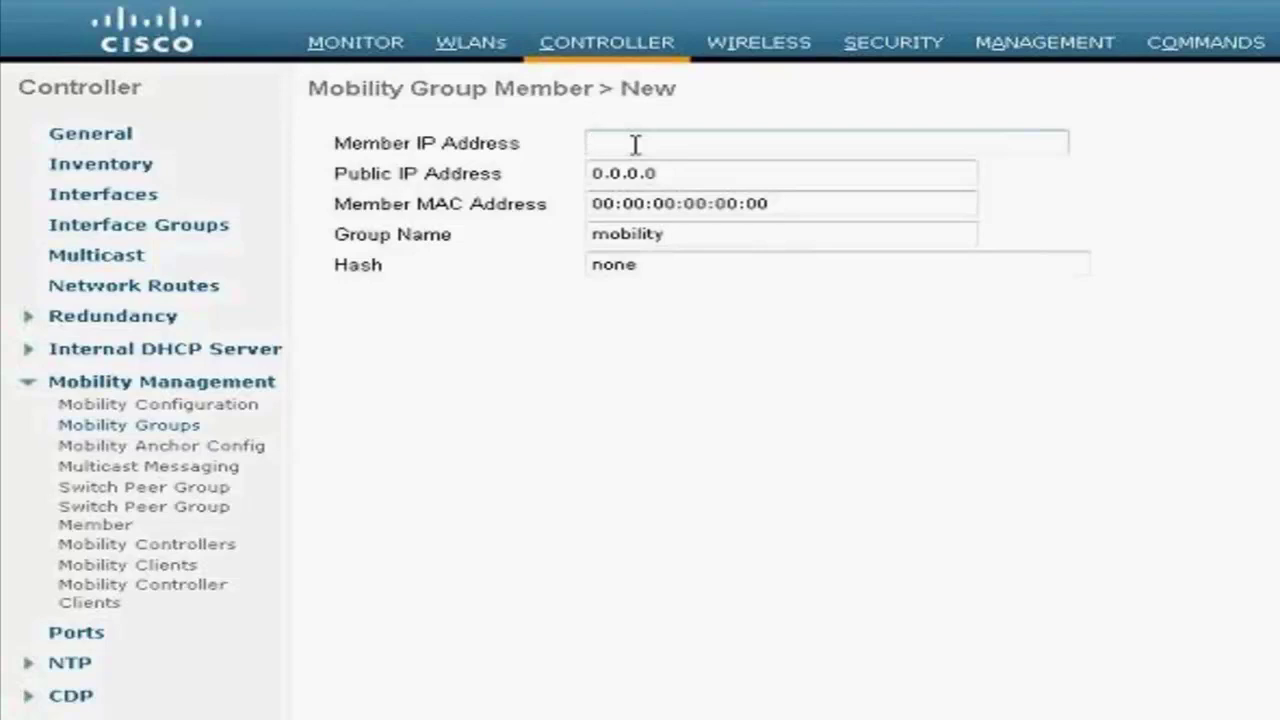
text(9.11)
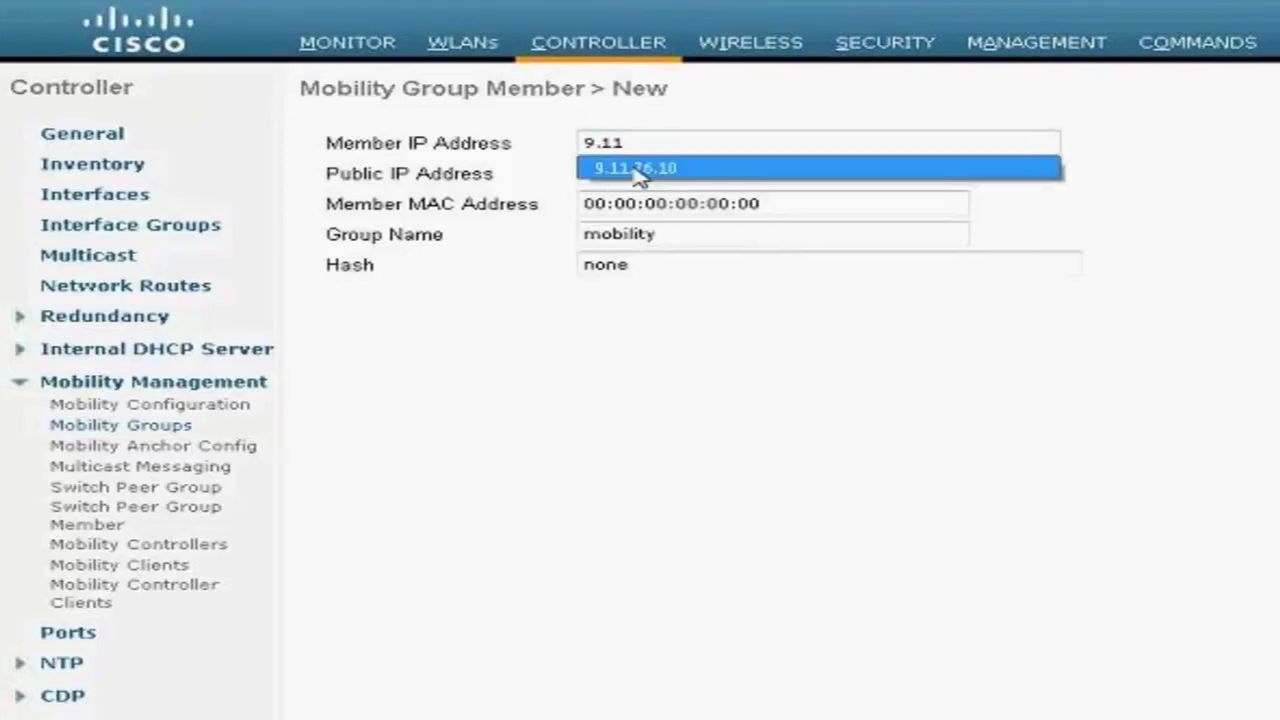
click(630, 169)
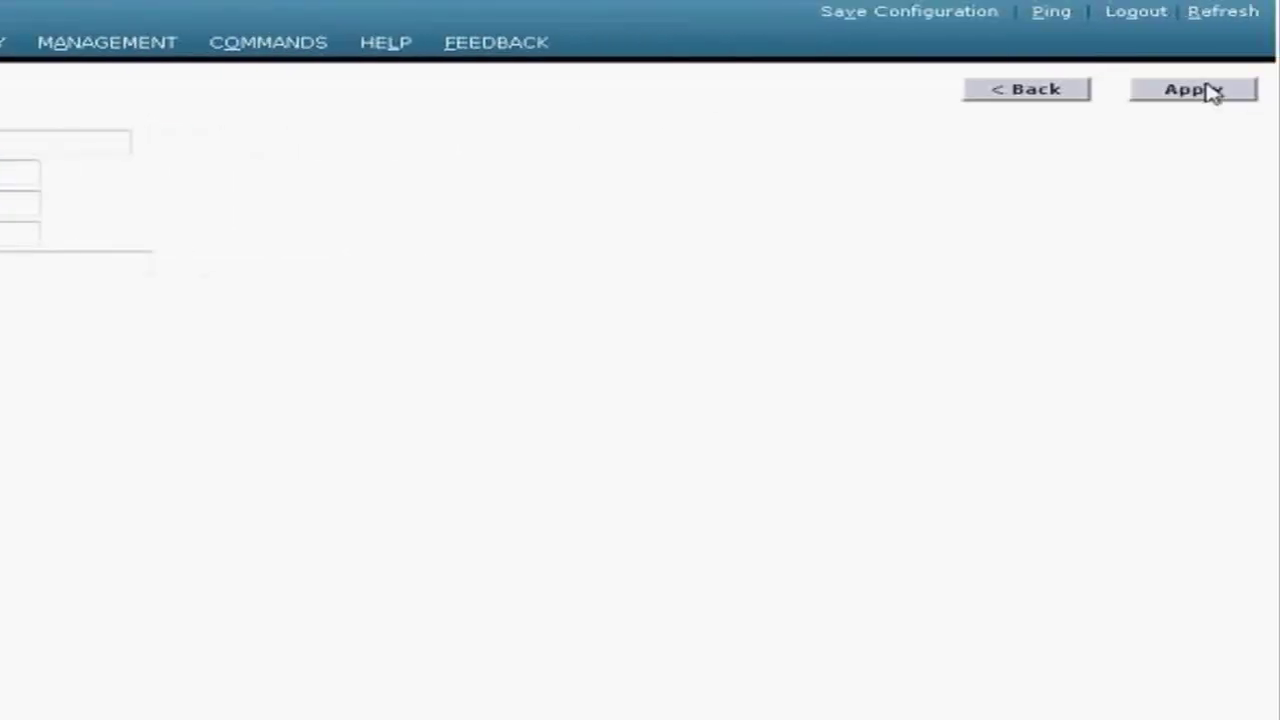
click(1268, 91)
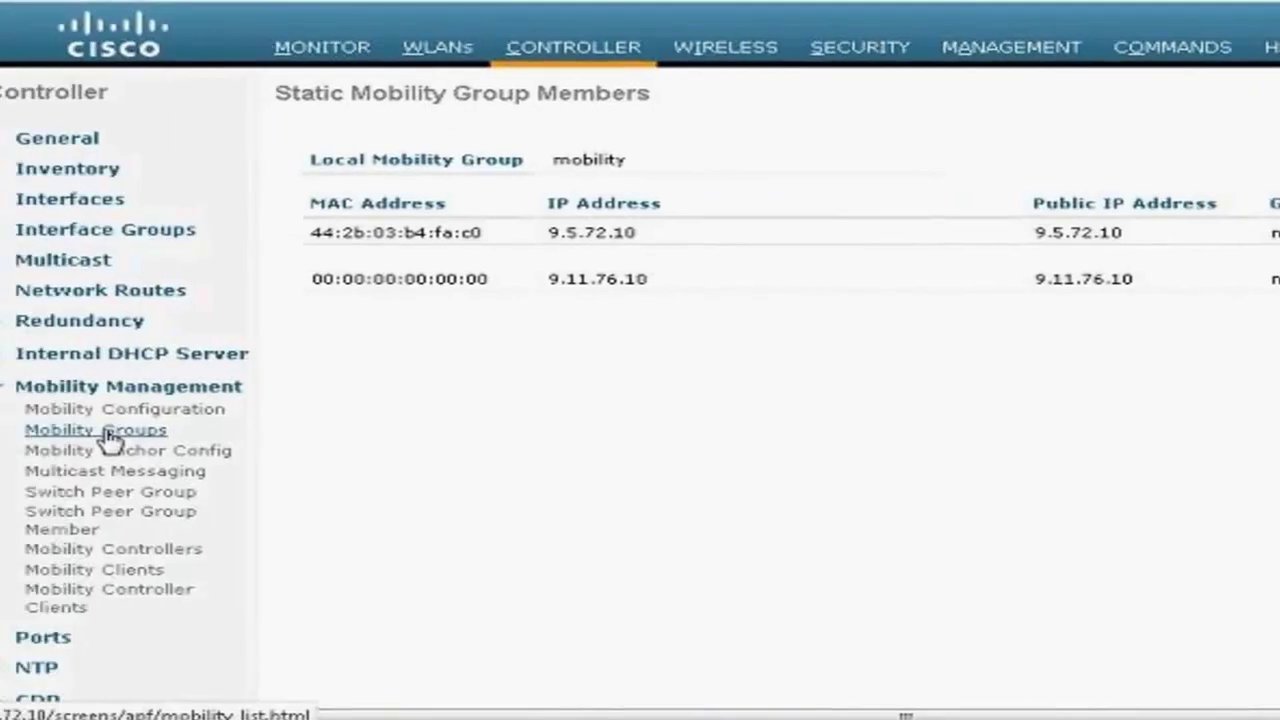
click(105, 432)
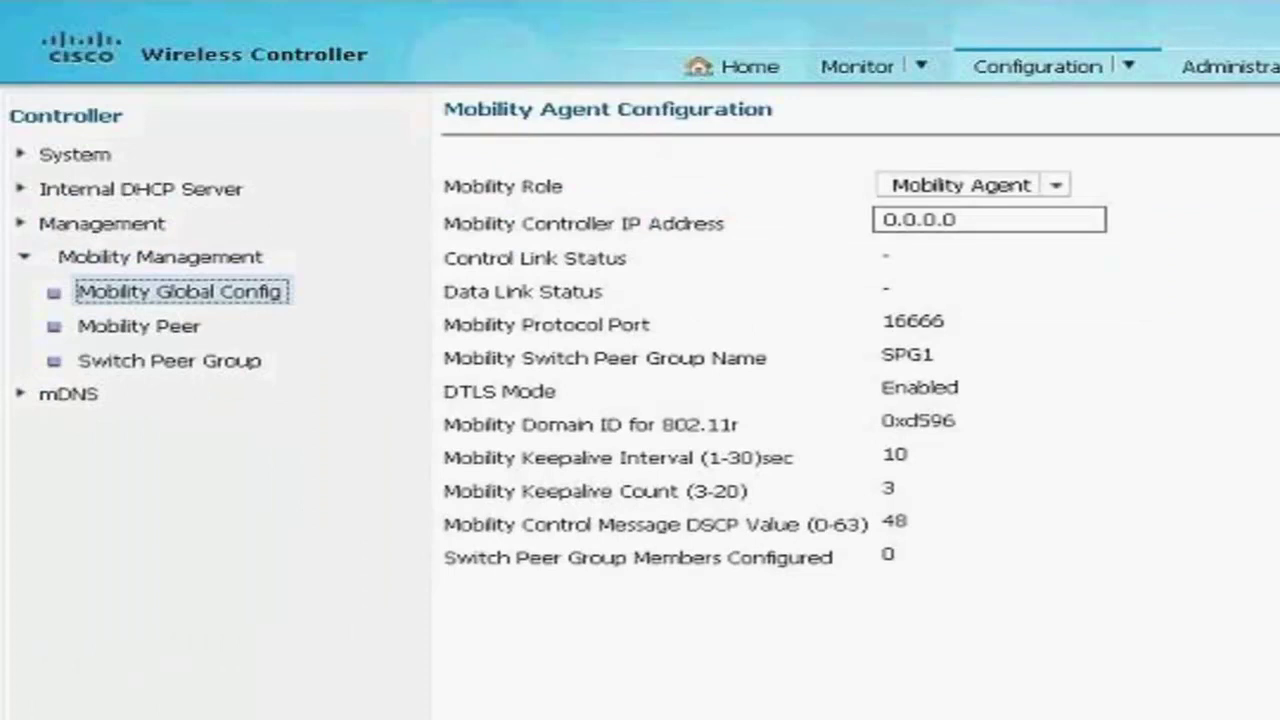
Step: In the SPG1 switch's mobility agent configuration, set the mobility controller IP address to 9.5.72.10 and apply it
mouse_move(1020, 71)
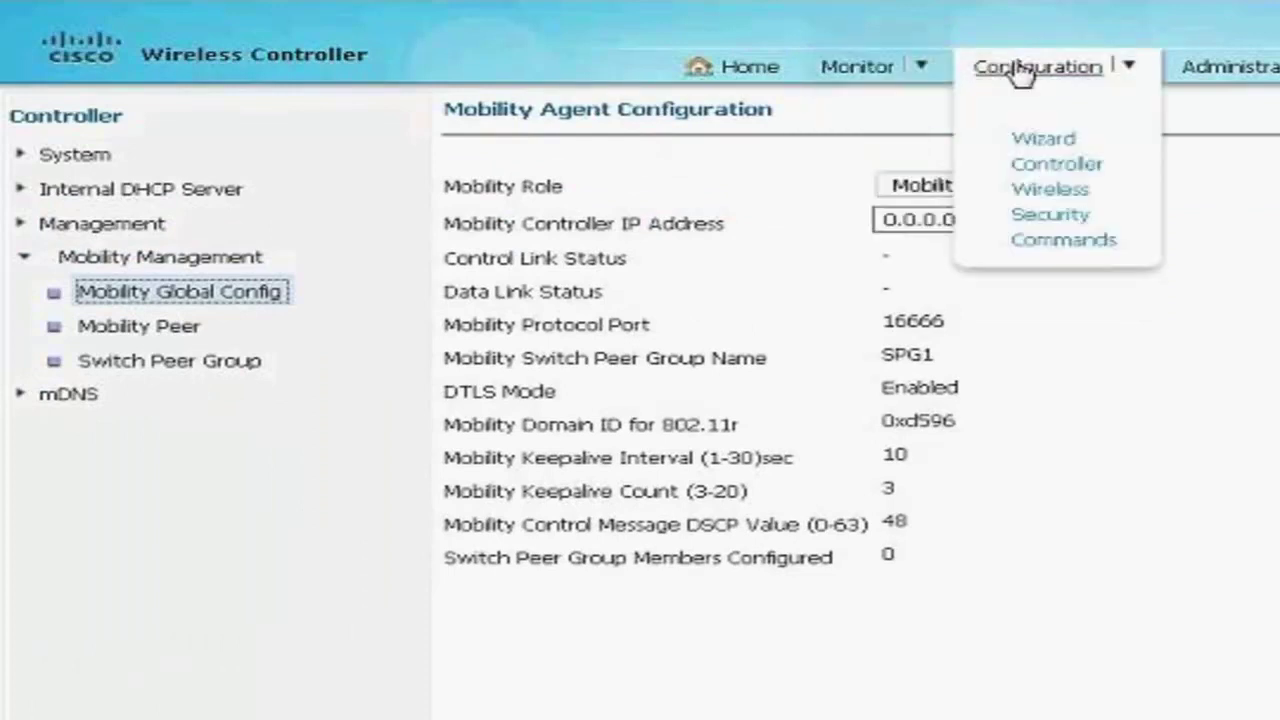
click(1044, 166)
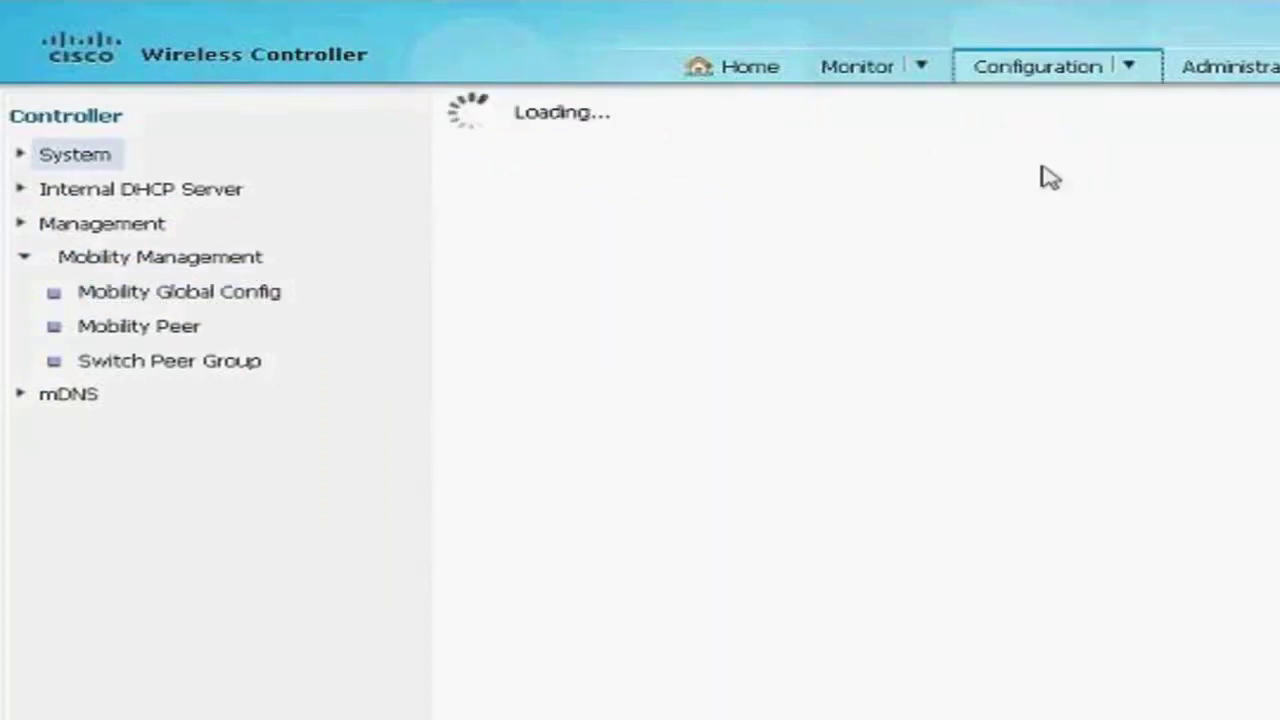
click(180, 294)
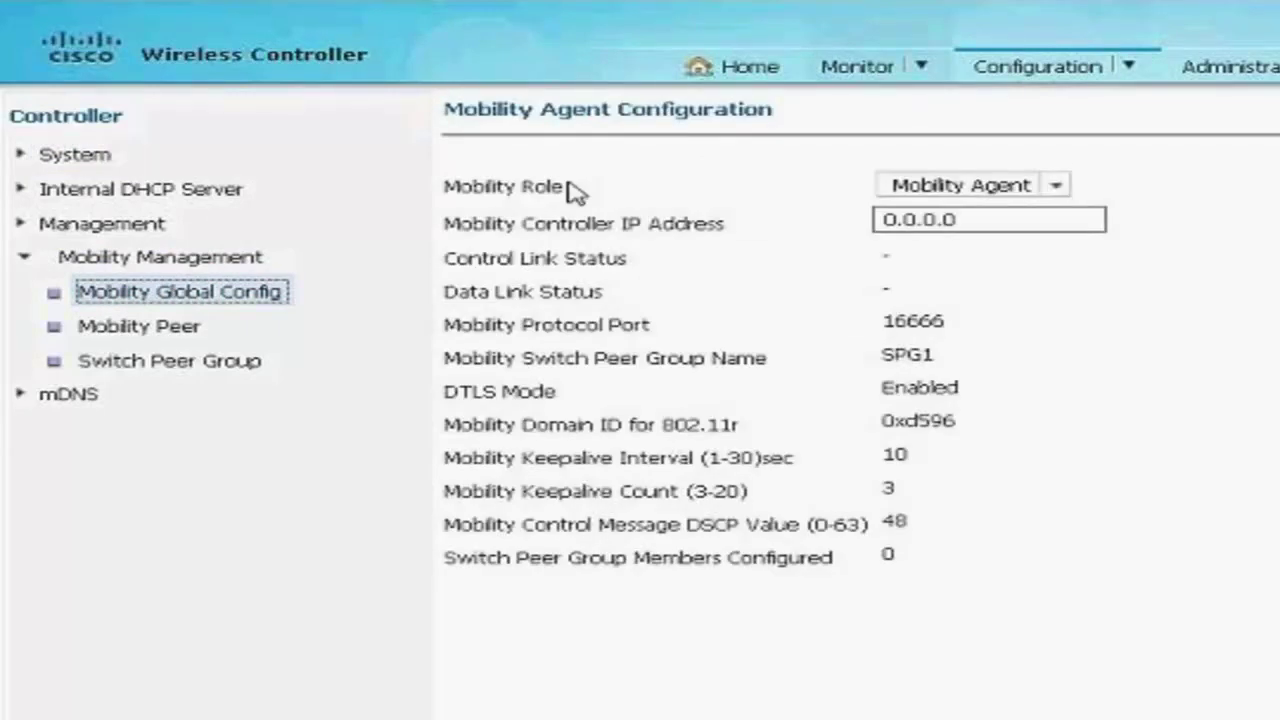
click(1000, 224)
key(ctrl+a)
text(9.5.72.10)
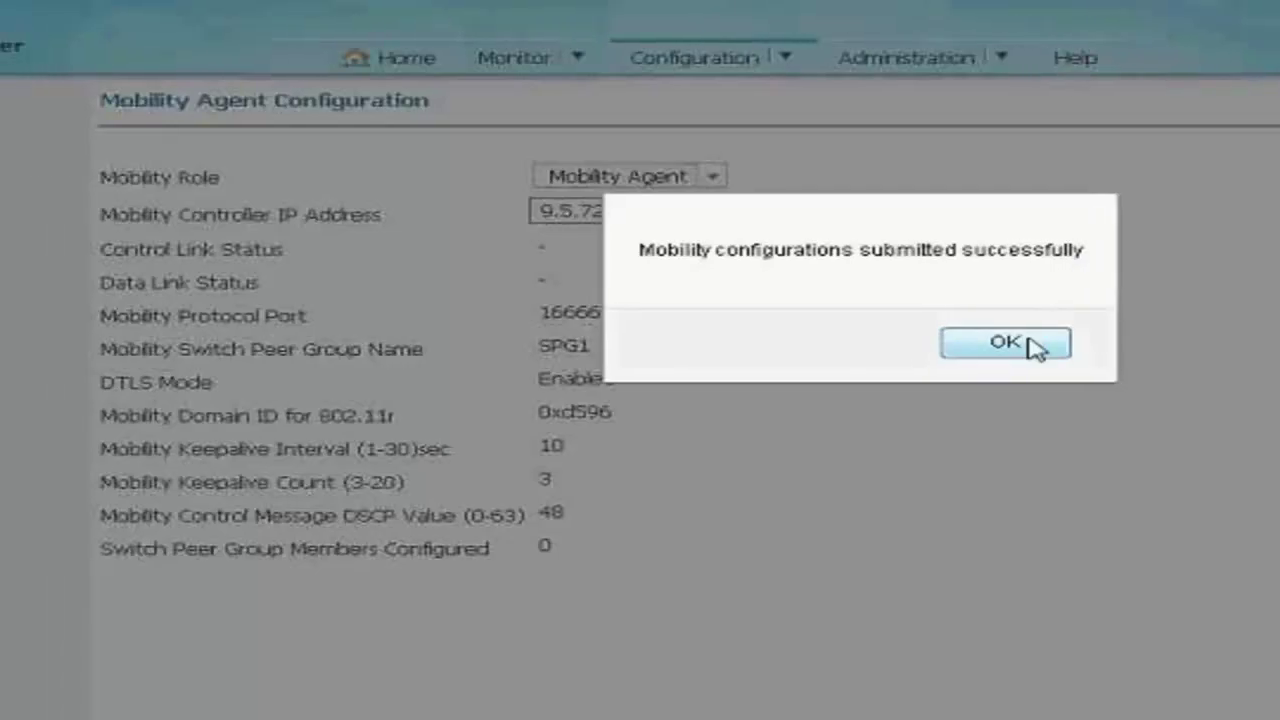
click(1005, 343)
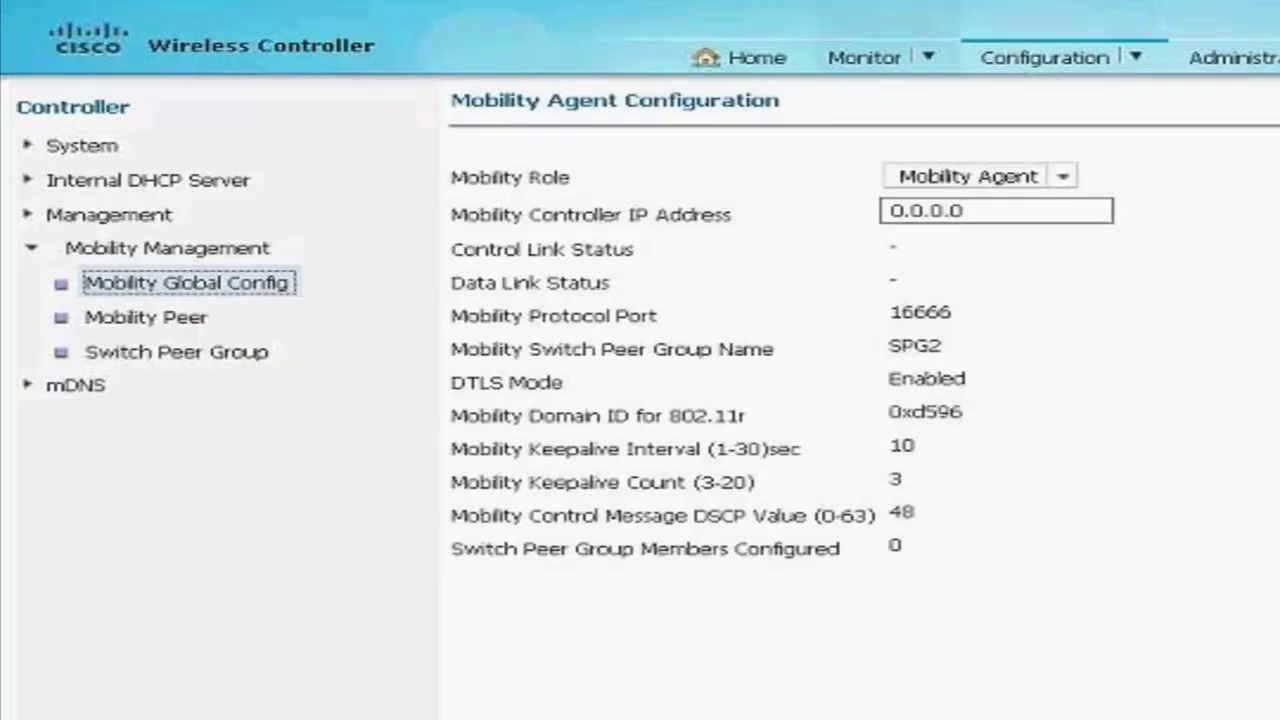
Step: In the SPG2 switch's mobility agent configuration, set the mobility controller IP address to 9.5.72.10 and apply it
mouse_move(1014, 57)
click(1050, 157)
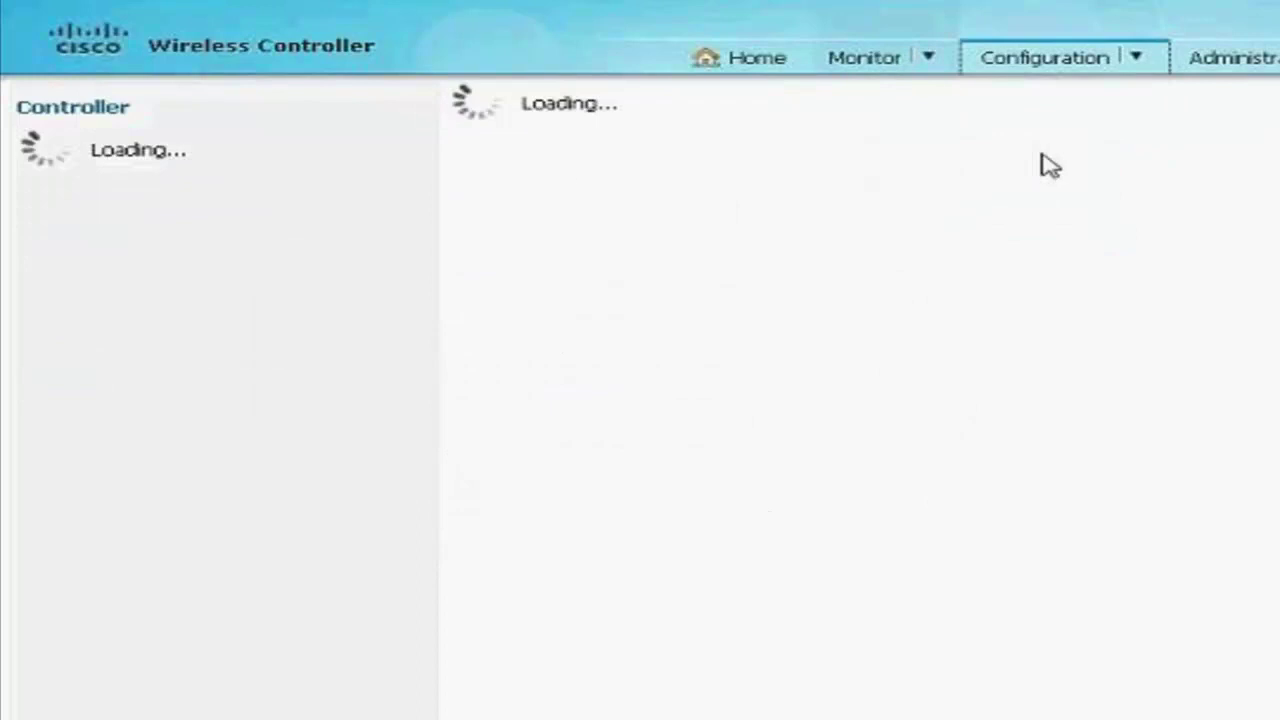
click(195, 286)
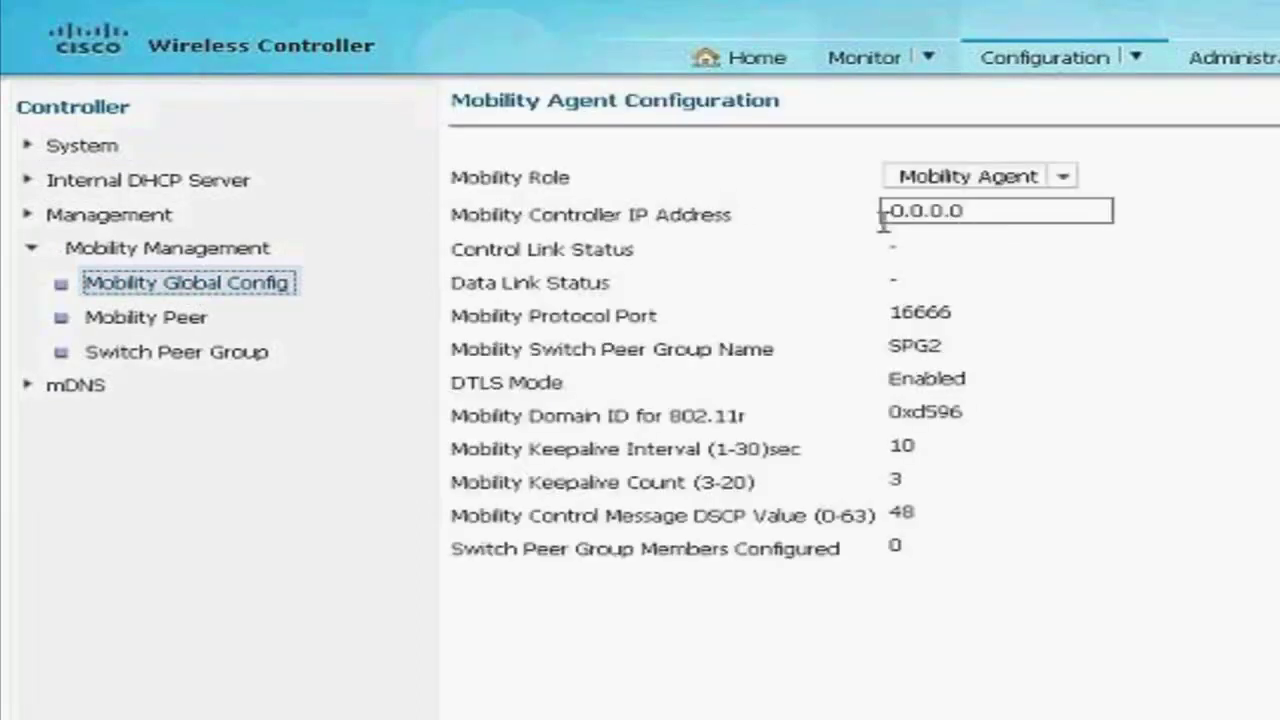
drag(1016, 207, 763, 212)
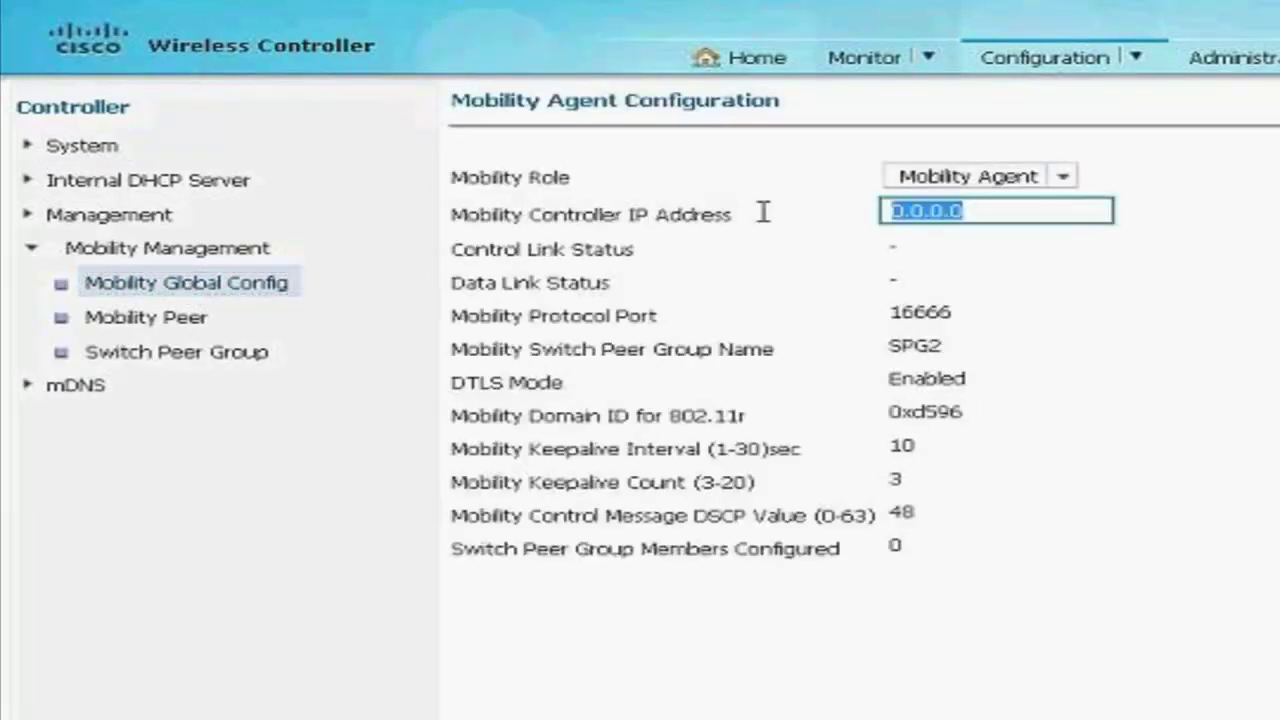
text(9)
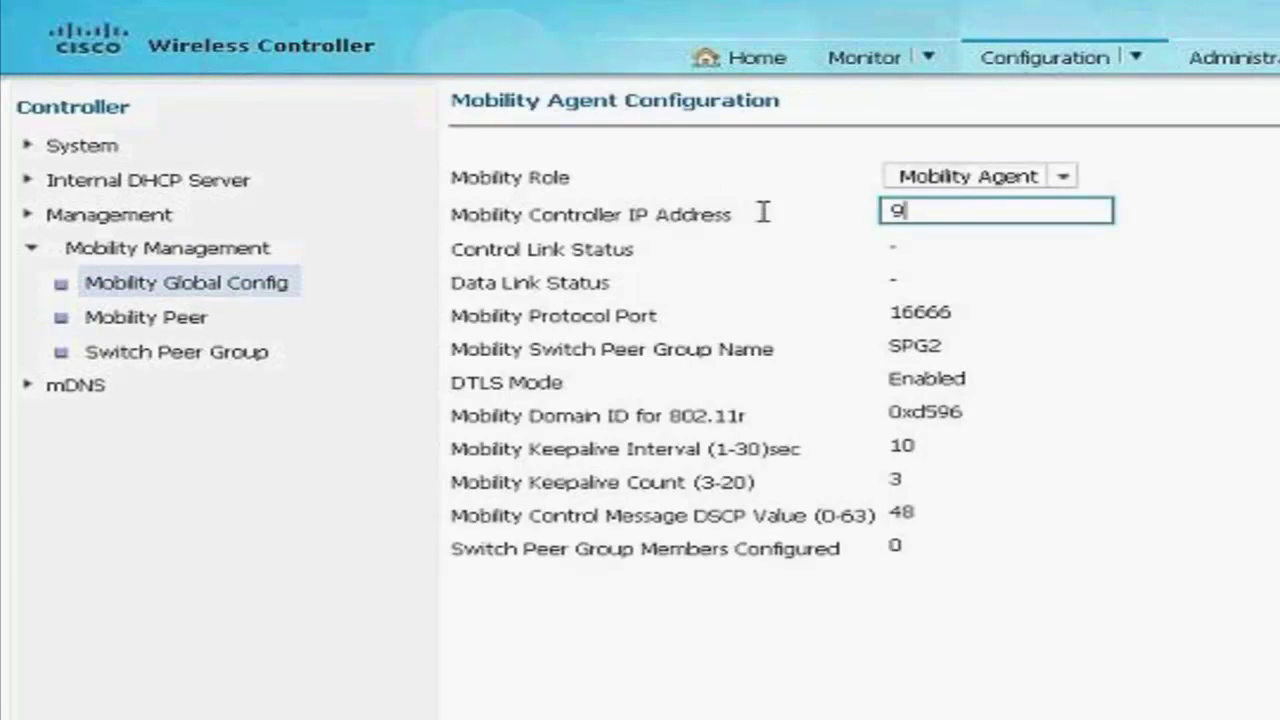
text(.5.)
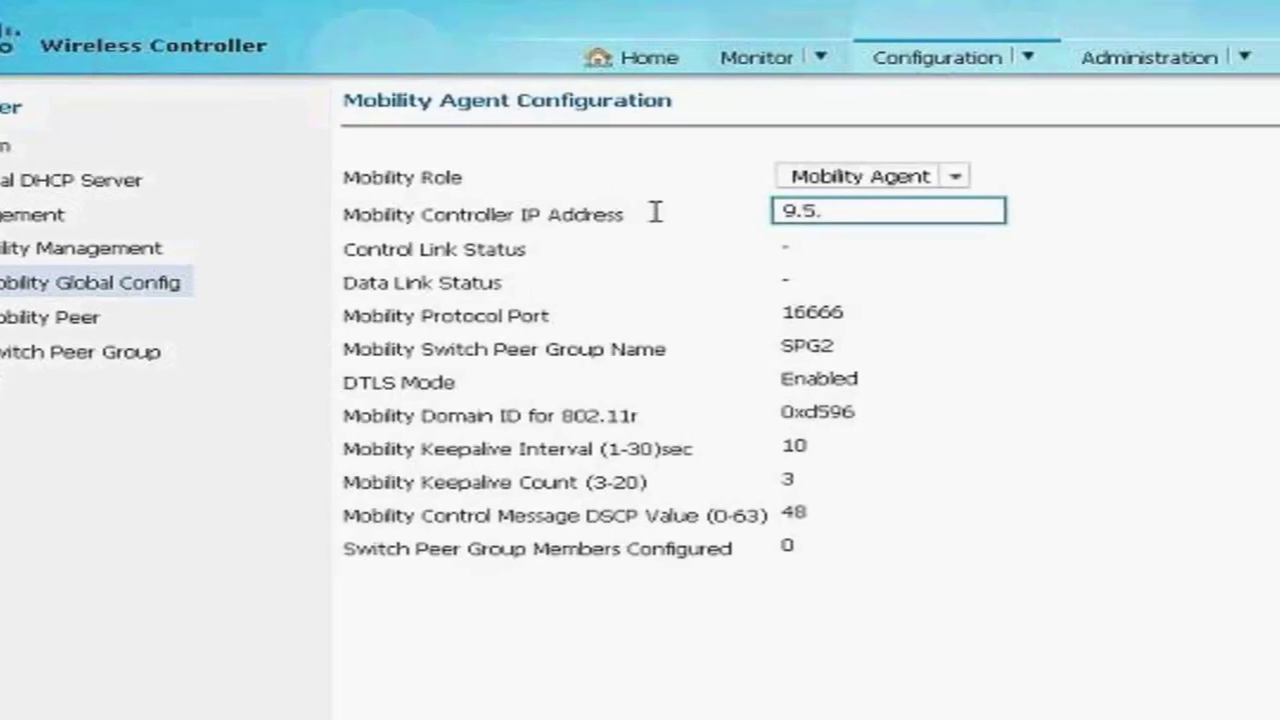
text(72.10)
key(Return)
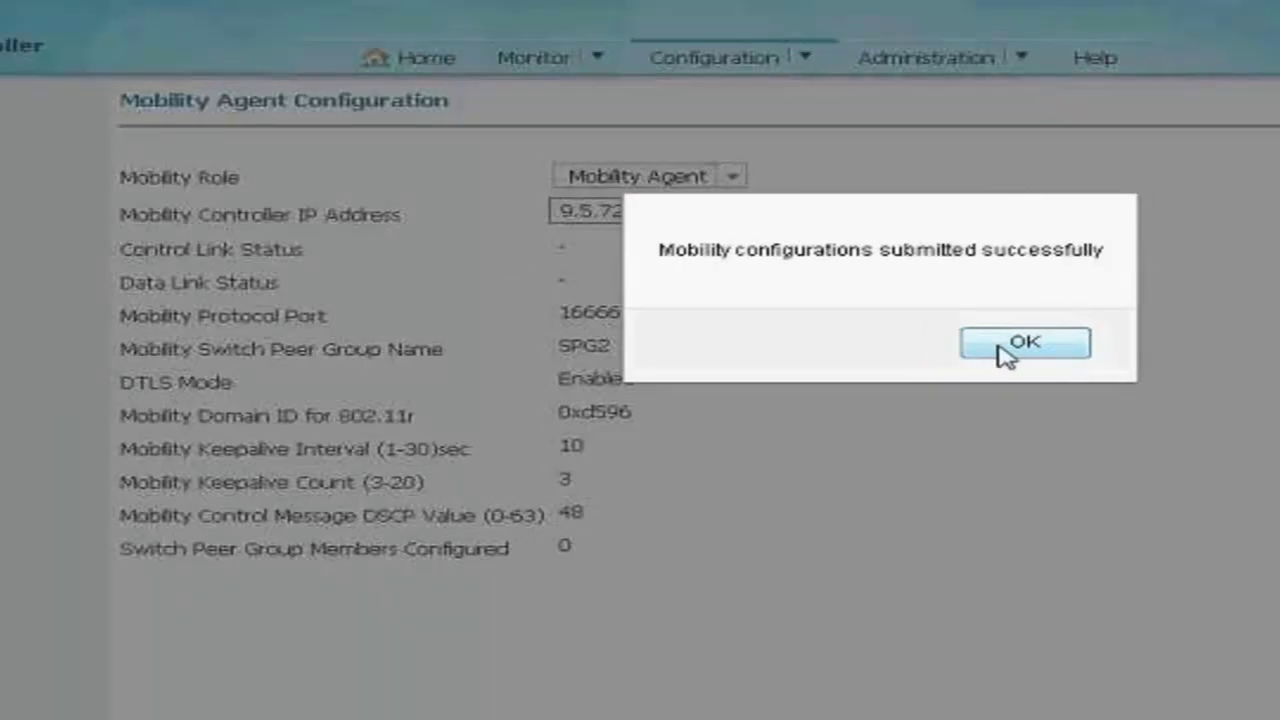
click(1003, 346)
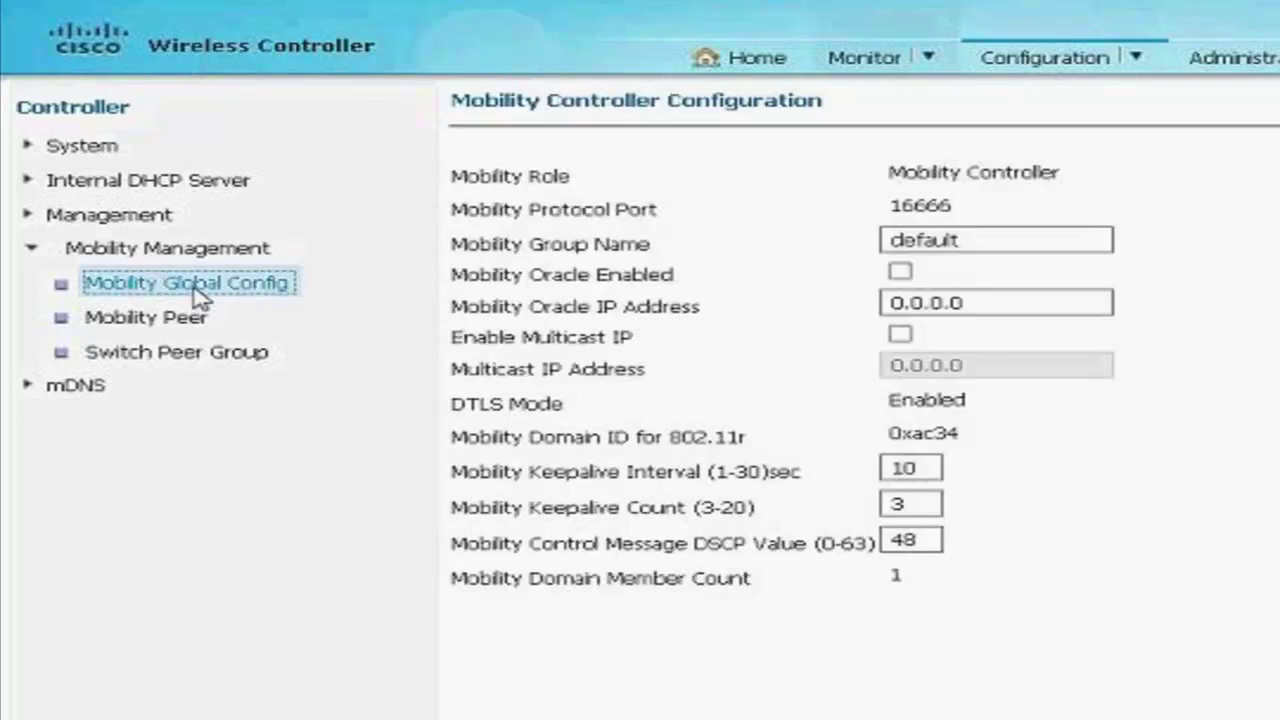
Step: In the global configuration of the switch acting as mobility controller, set the mobility group name to mobility and apply it
click(225, 287)
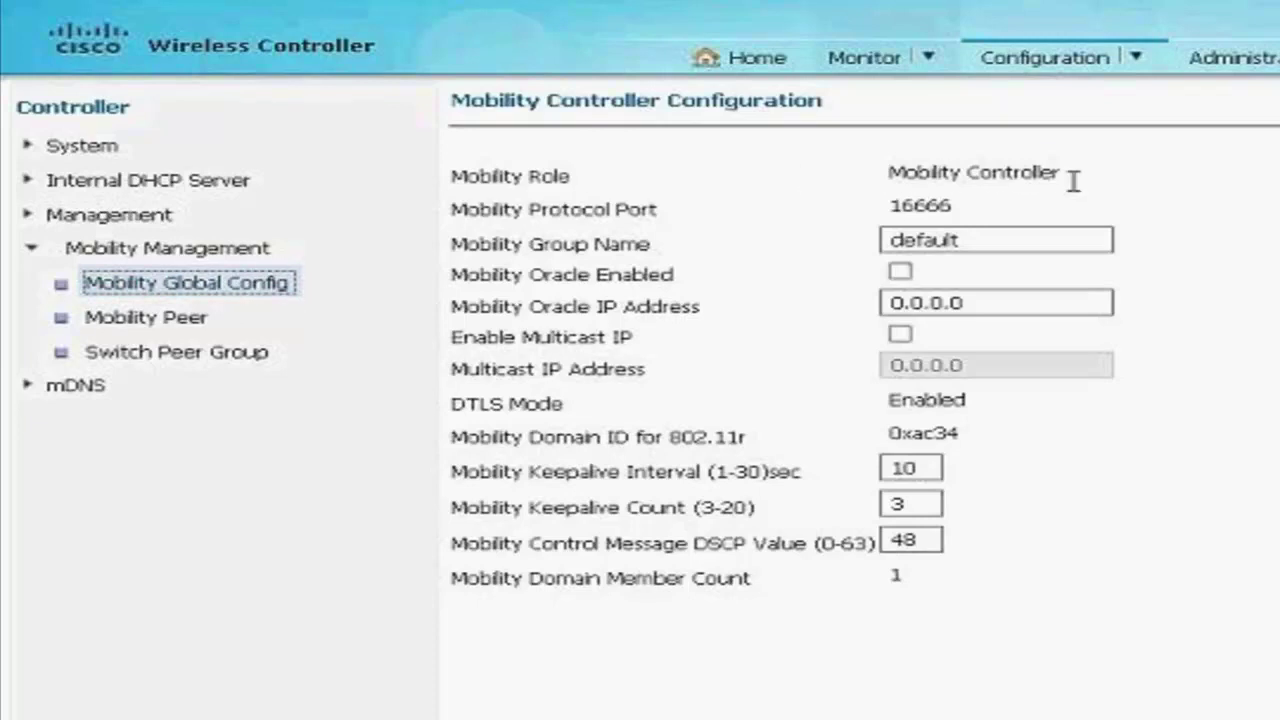
drag(1073, 180, 806, 177)
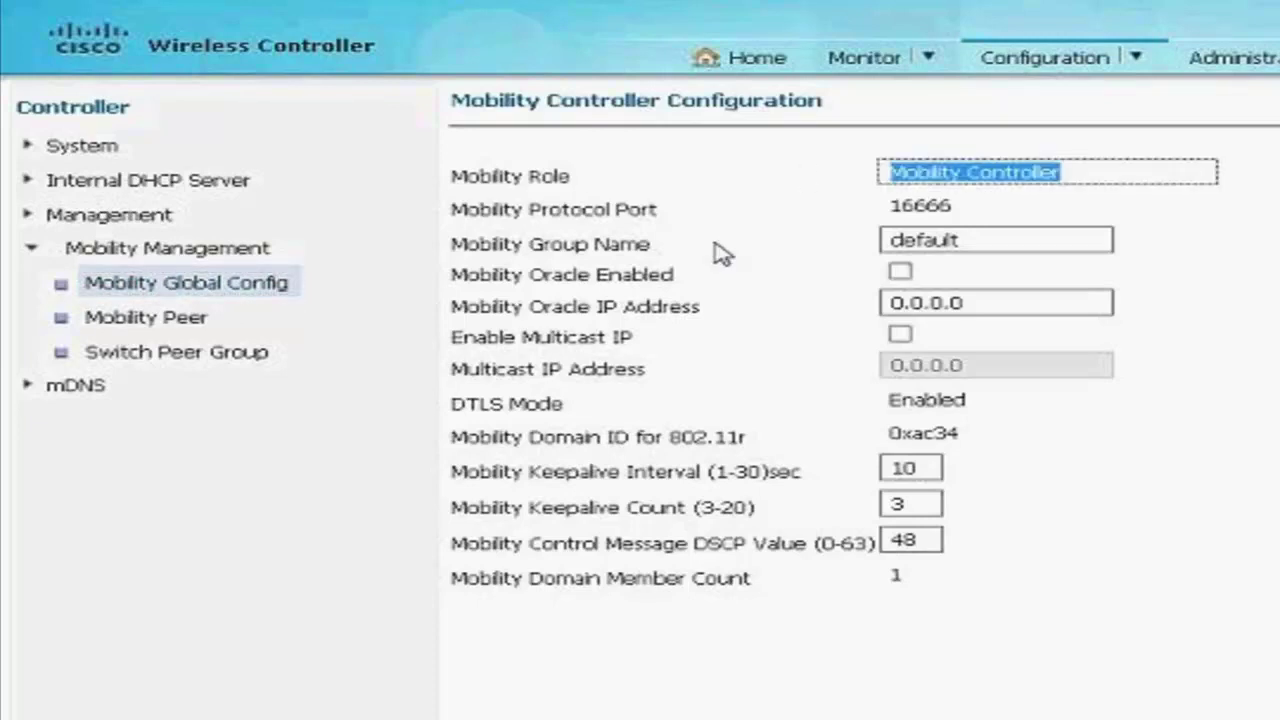
drag(980, 246, 771, 246)
text(m)
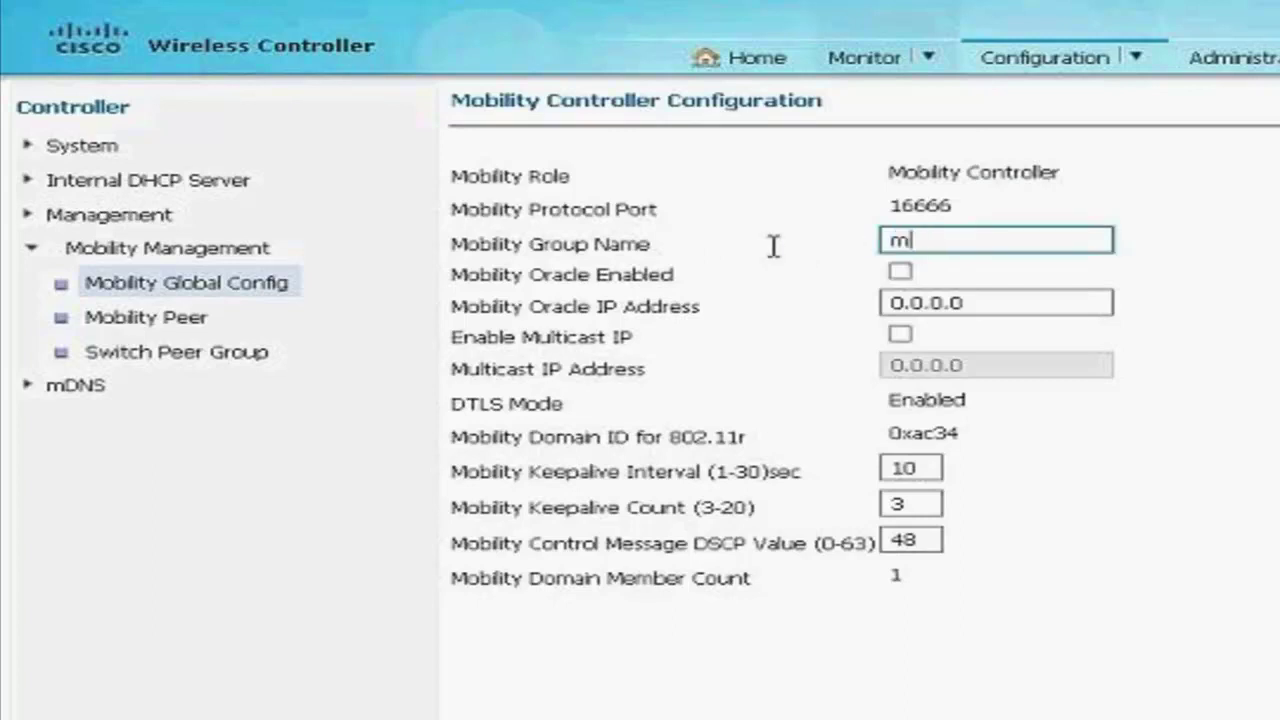
text(obility)
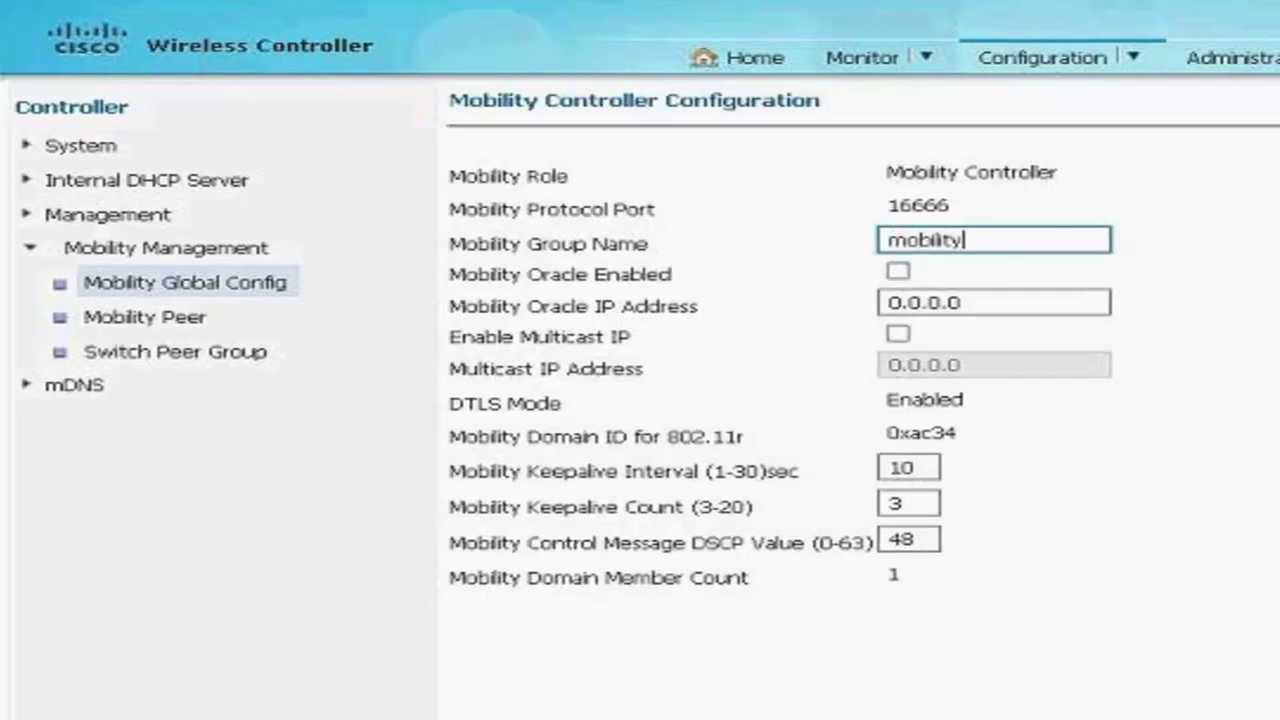
key(Return)
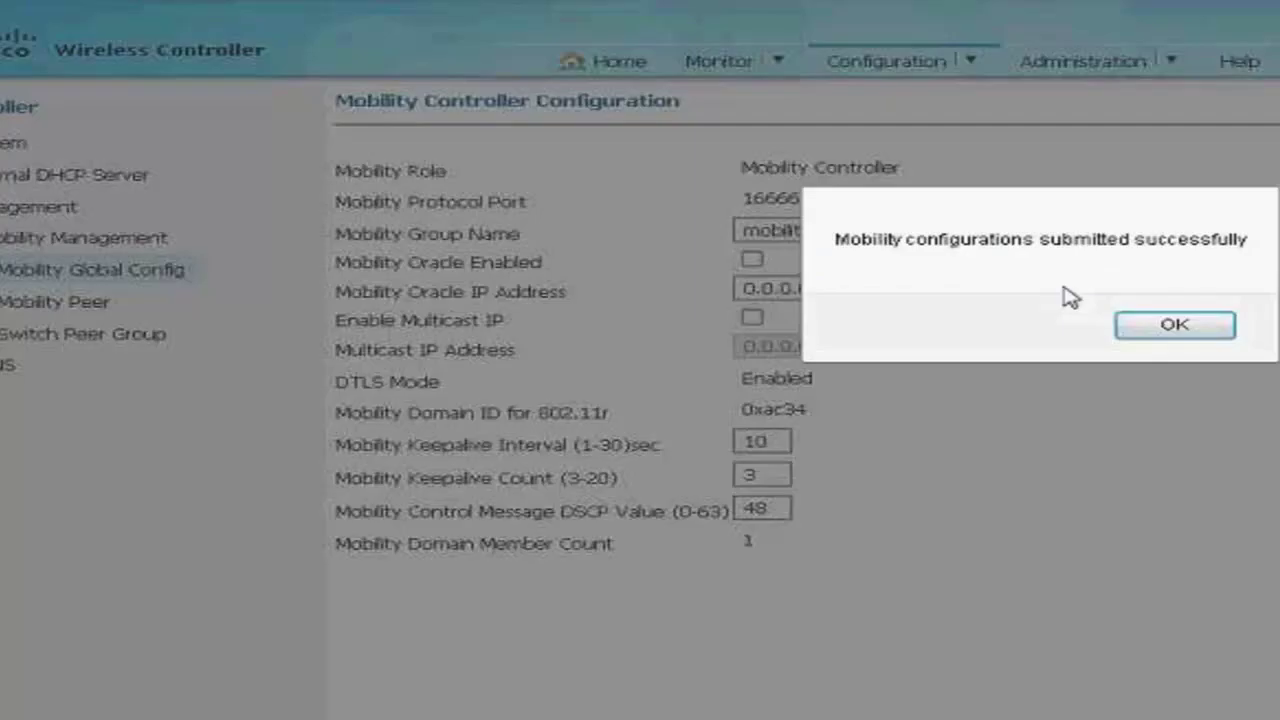
click(1135, 324)
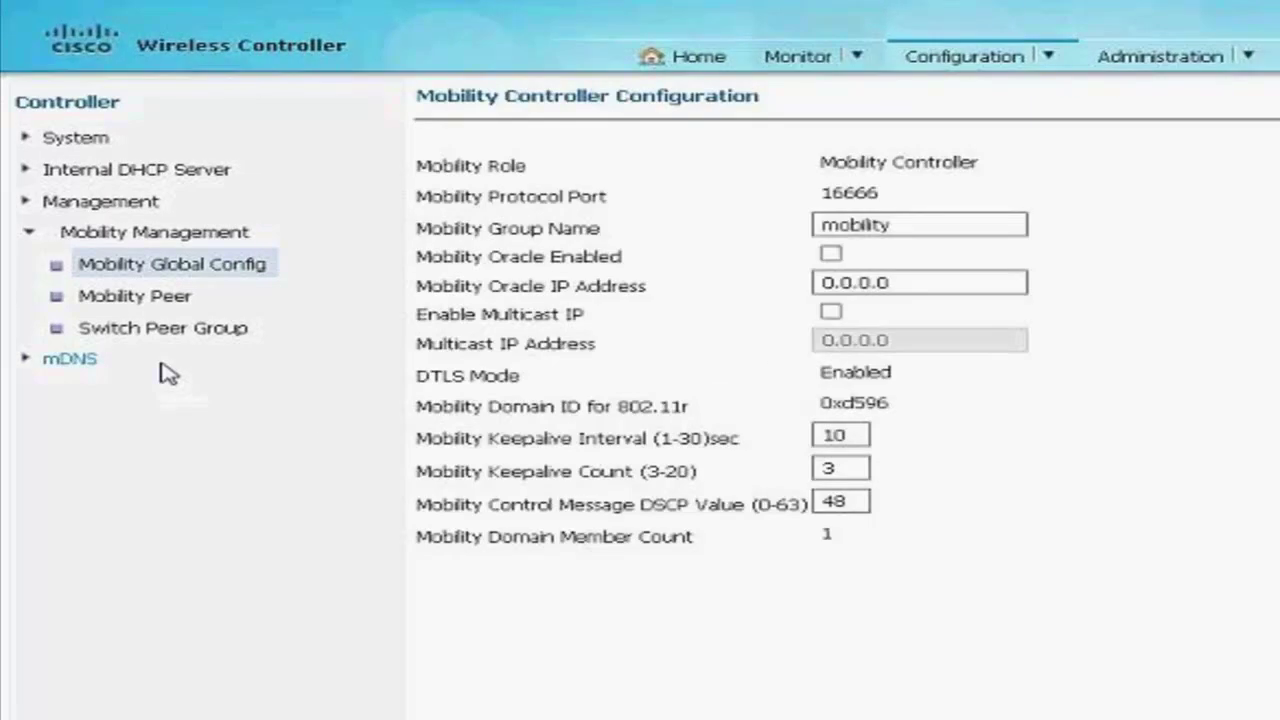
Step: Create a switch peer group named SPG3 on the mobility controller switch
click(170, 330)
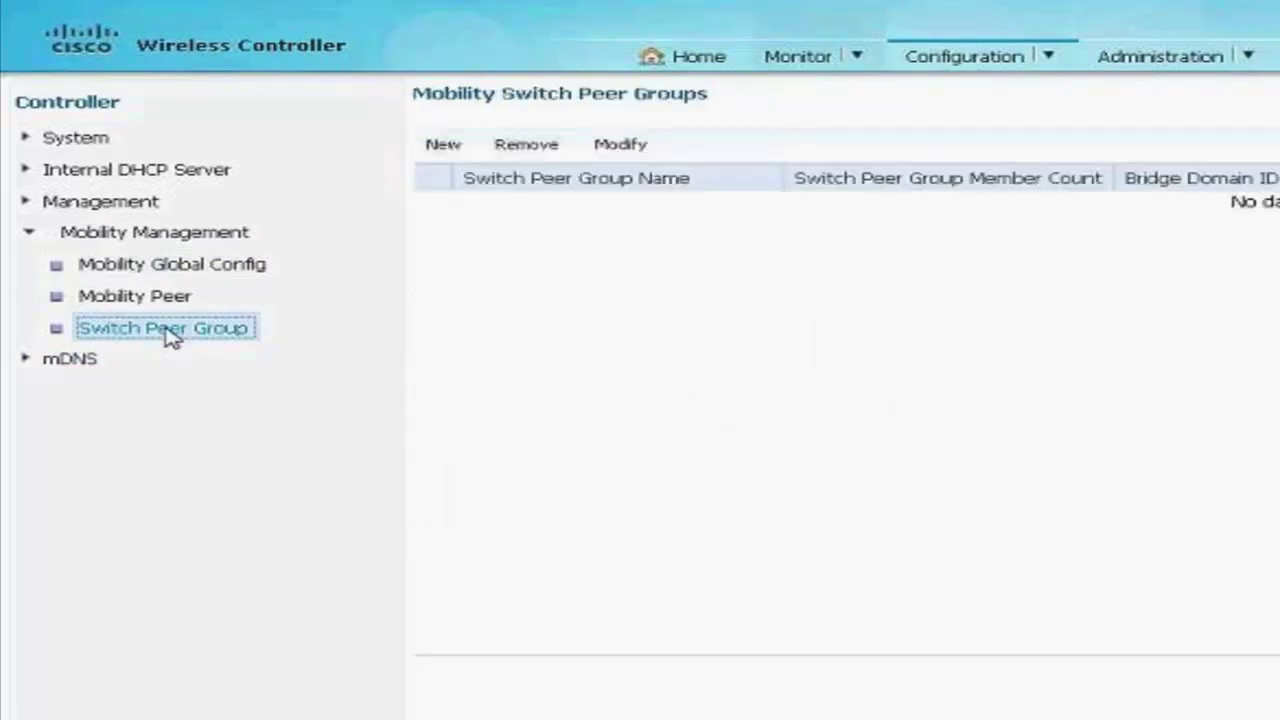
click(443, 150)
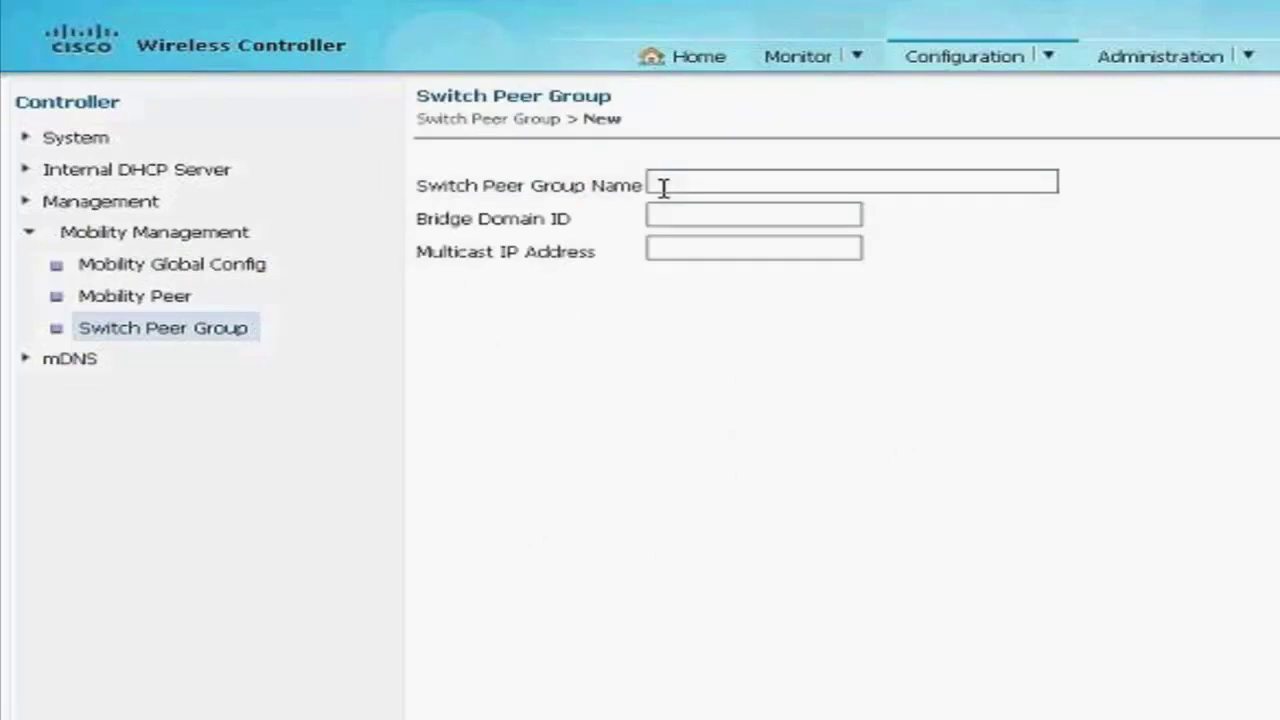
click(663, 187)
text(SP)
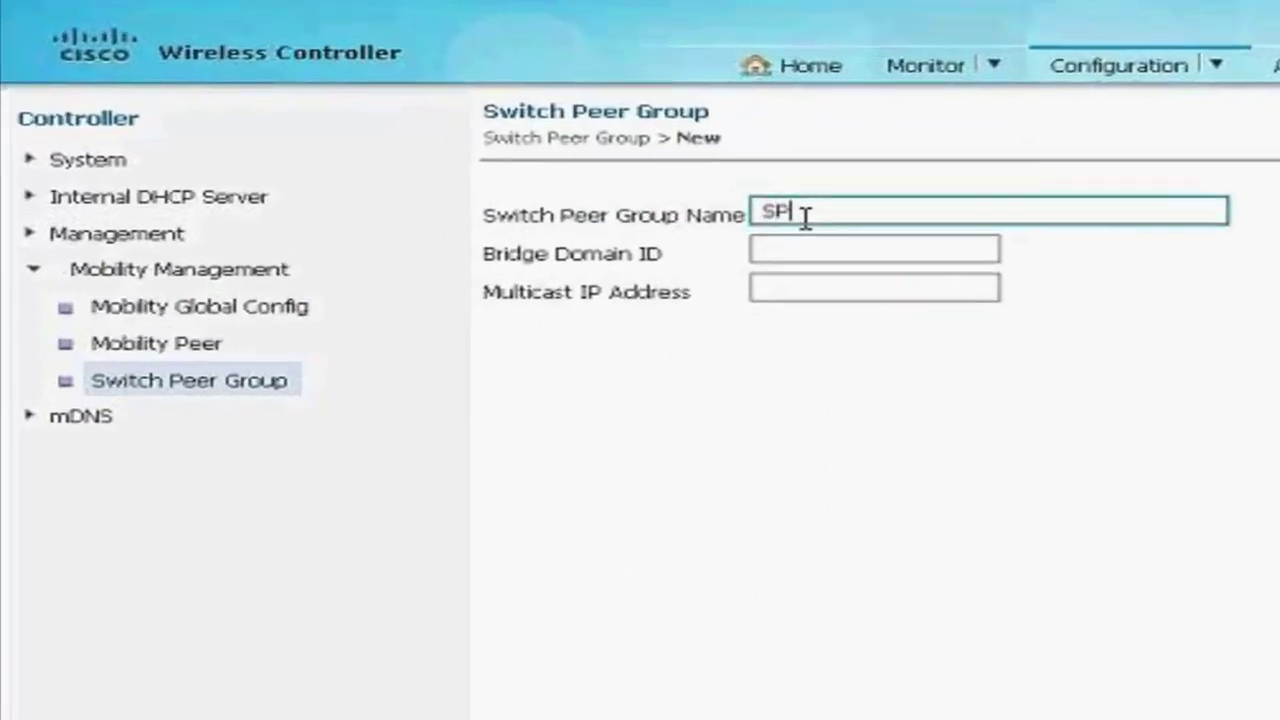
text(G1)
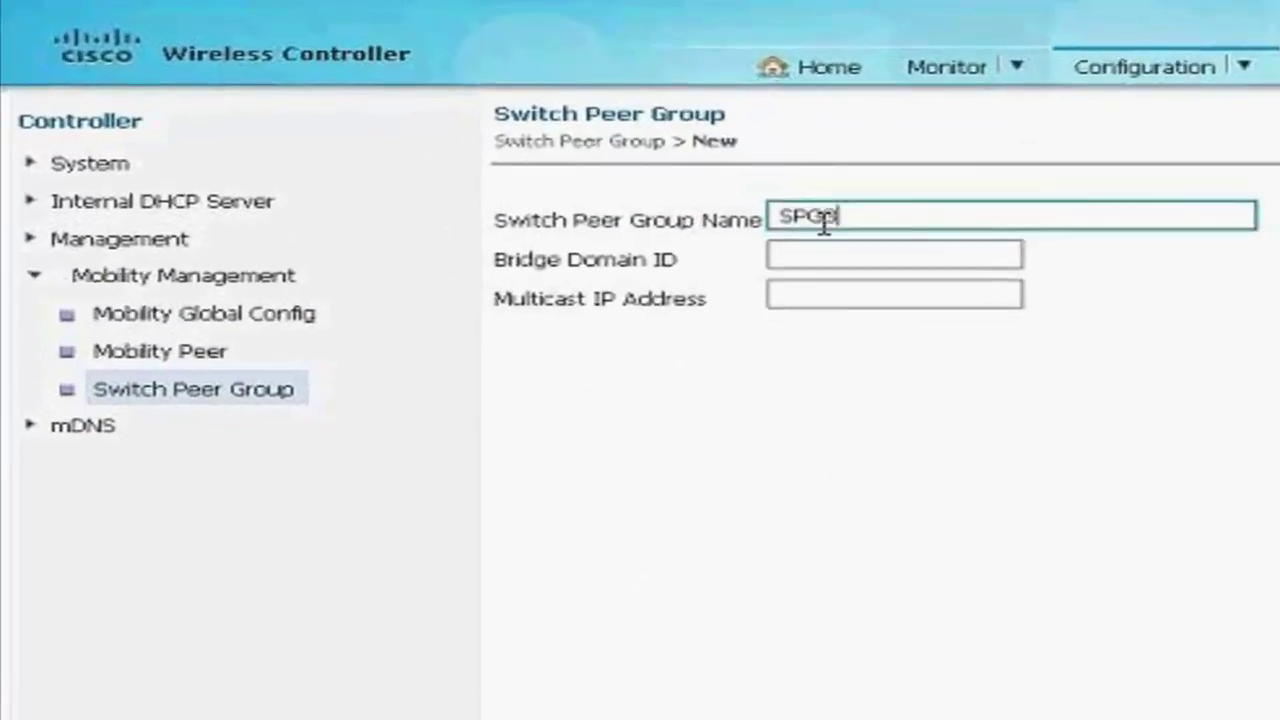
key(Return)
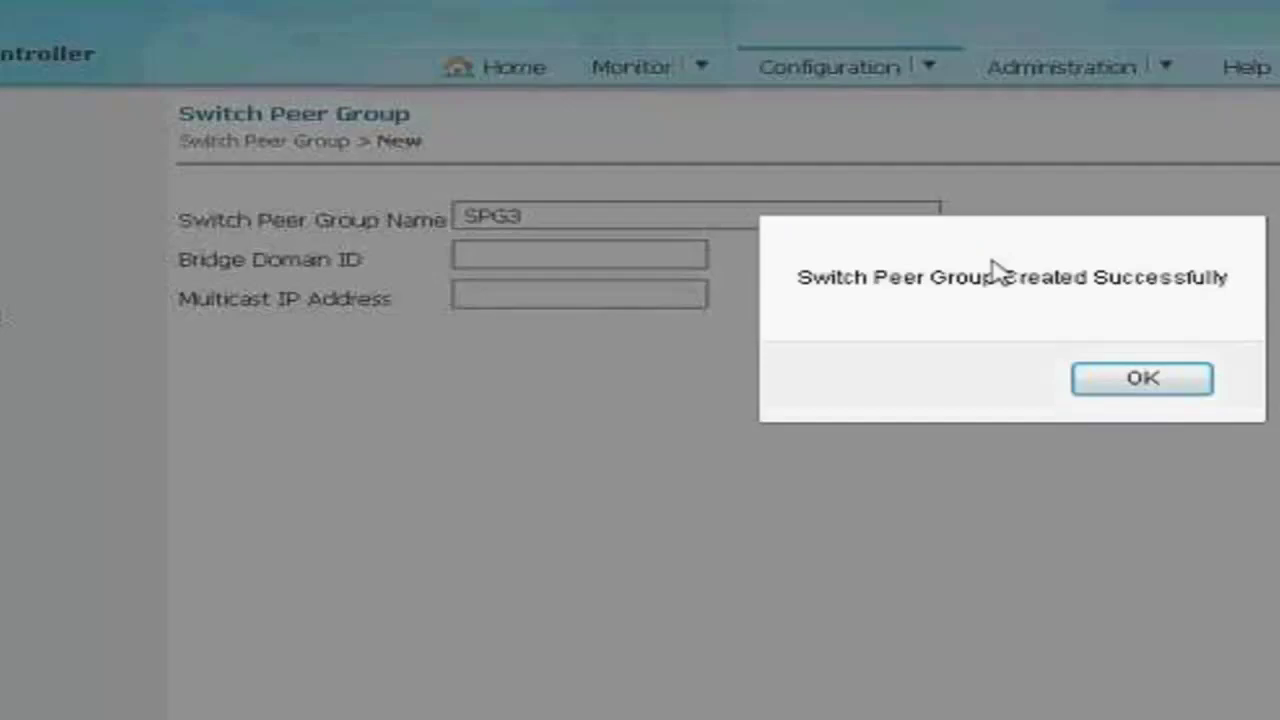
click(1115, 380)
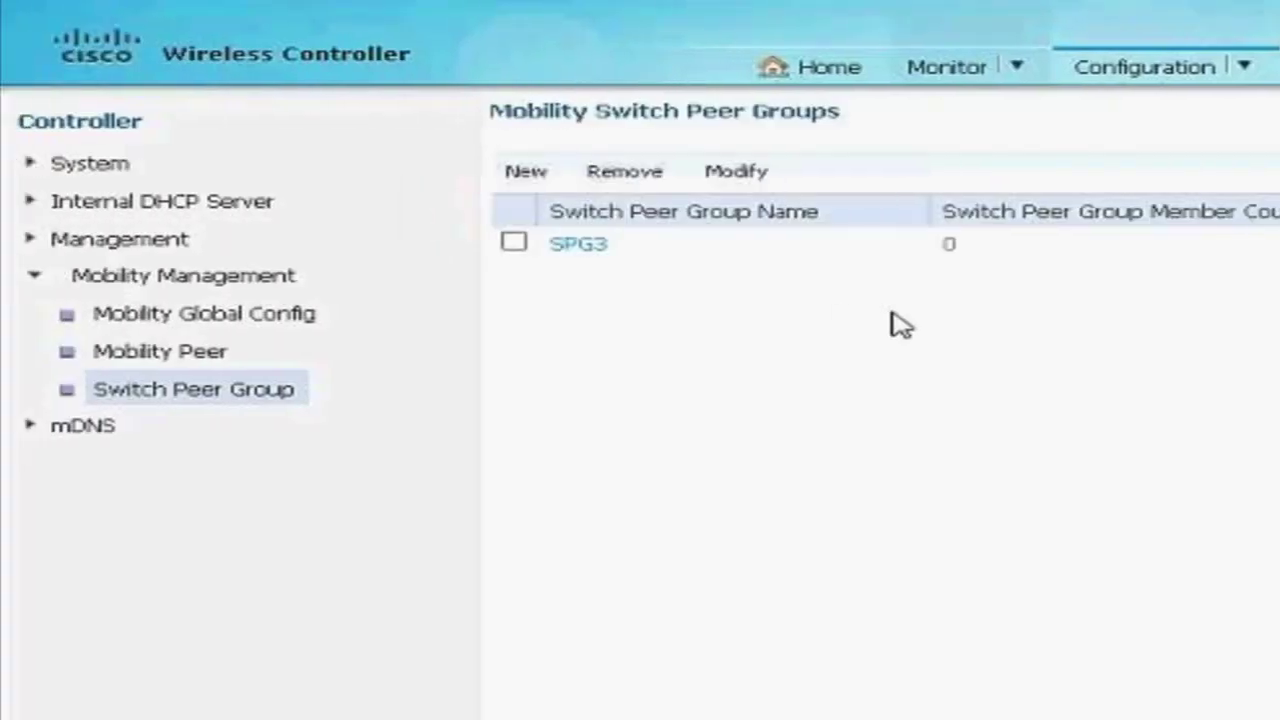
Step: Add a switch peer group member with IP address 9.11.77.10 to SPG3
click(578, 246)
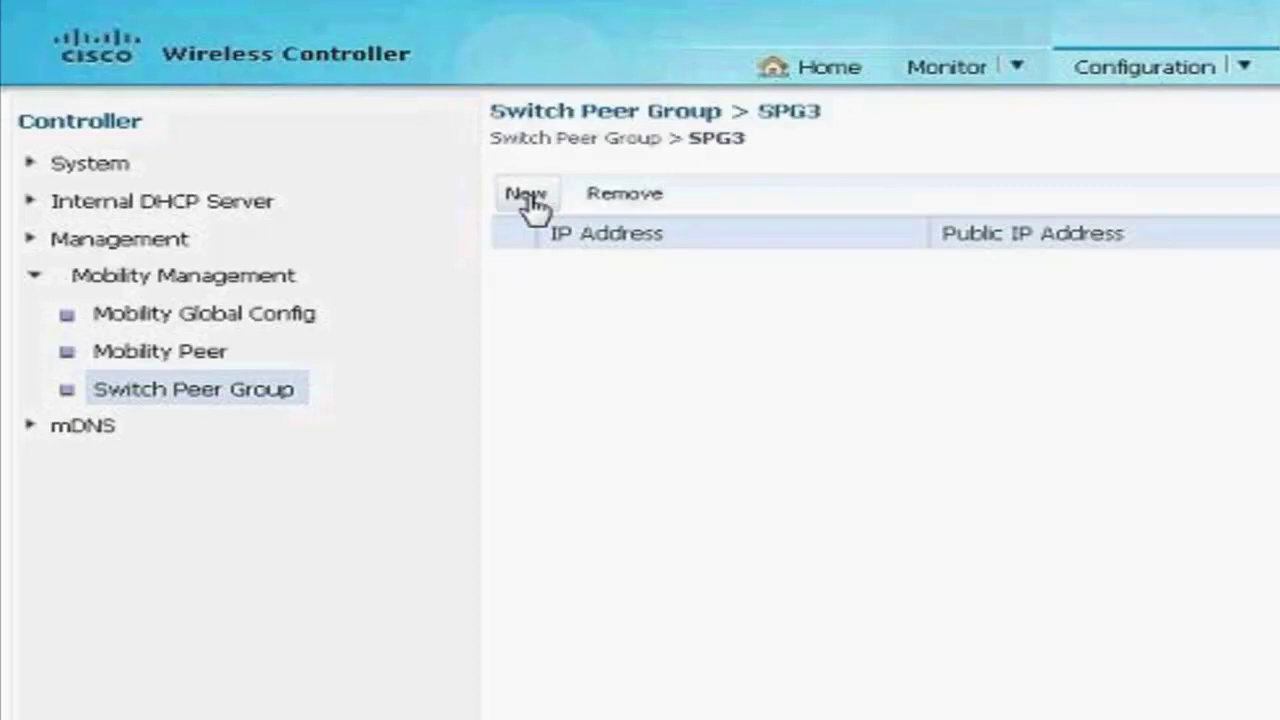
click(530, 196)
click(872, 253)
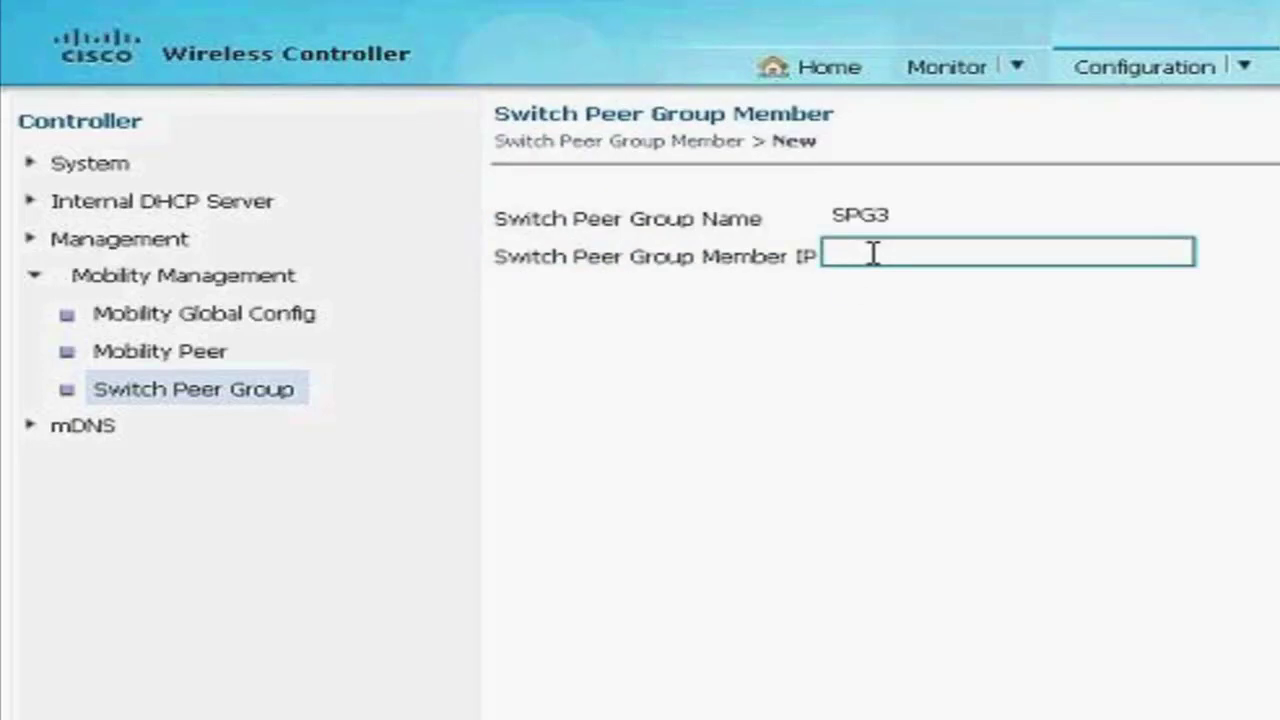
text(9.1.1.77.10)
key(Return)
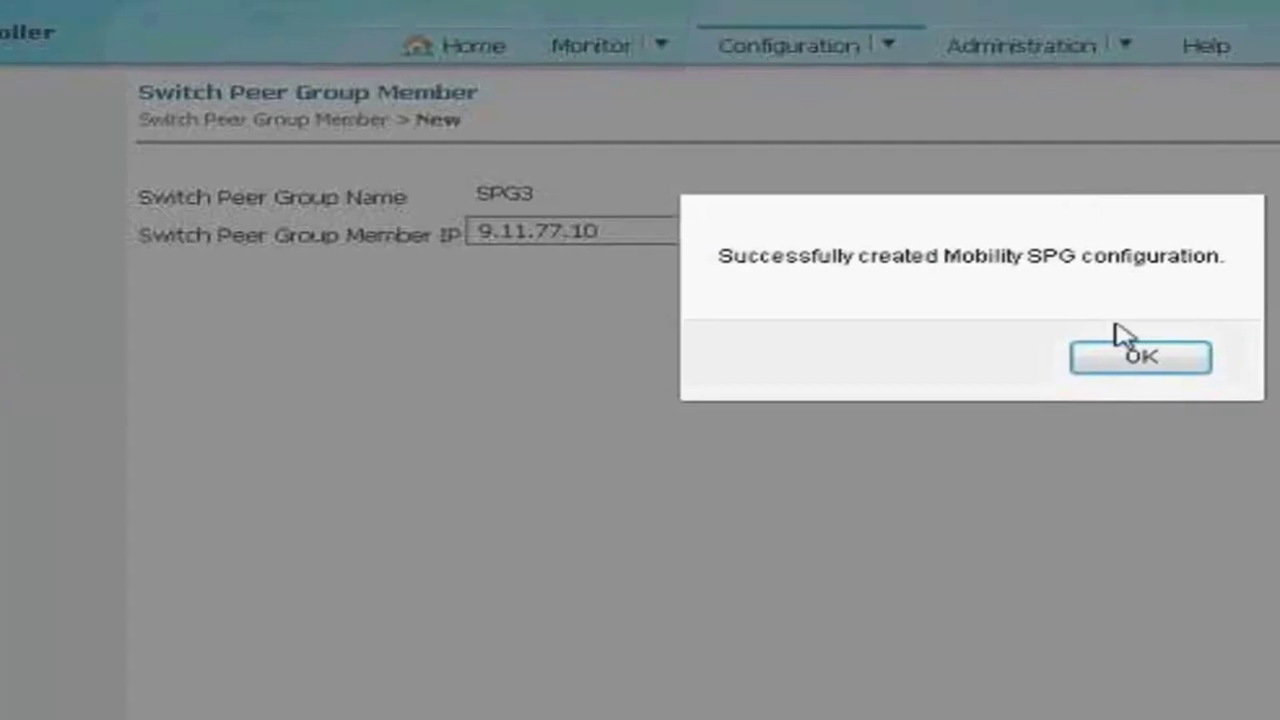
click(1125, 352)
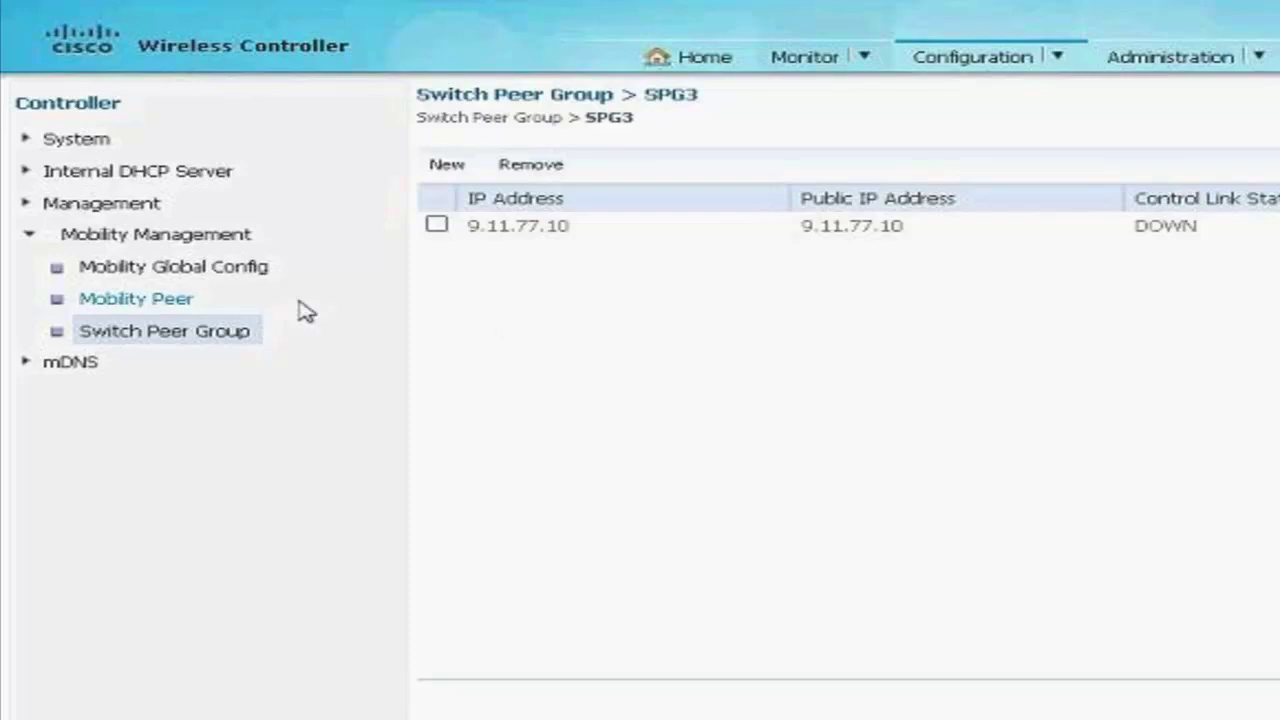
Step: Add a mobility peer with member IP address 9.5.72.10 on the mobility controller switch
click(186, 305)
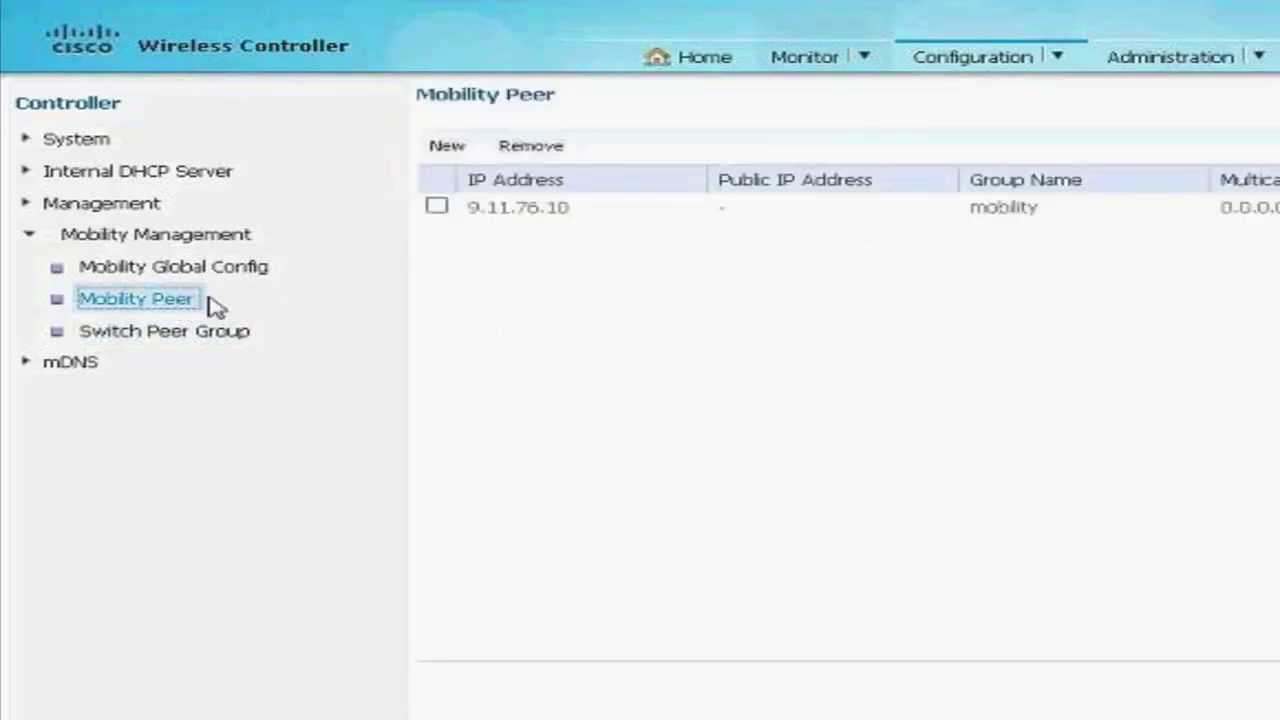
drag(586, 214, 457, 217)
click(460, 150)
click(460, 150)
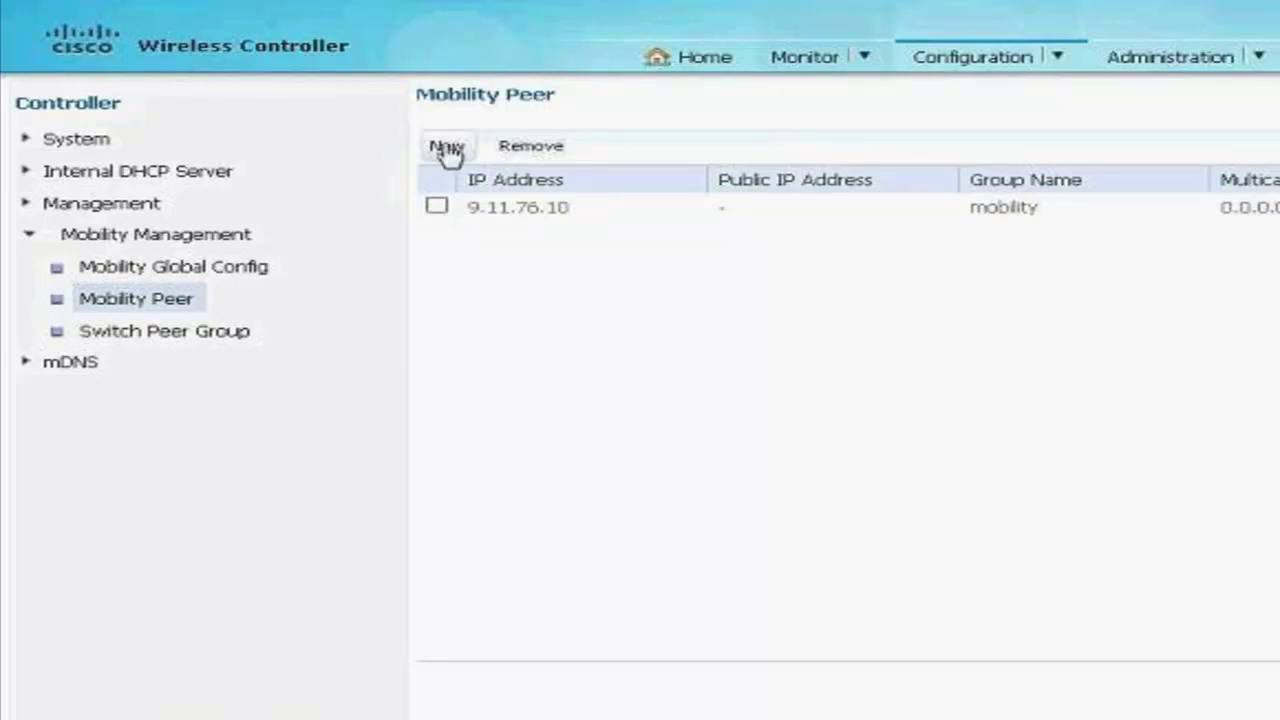
click(717, 190)
text(9.5.72.10)
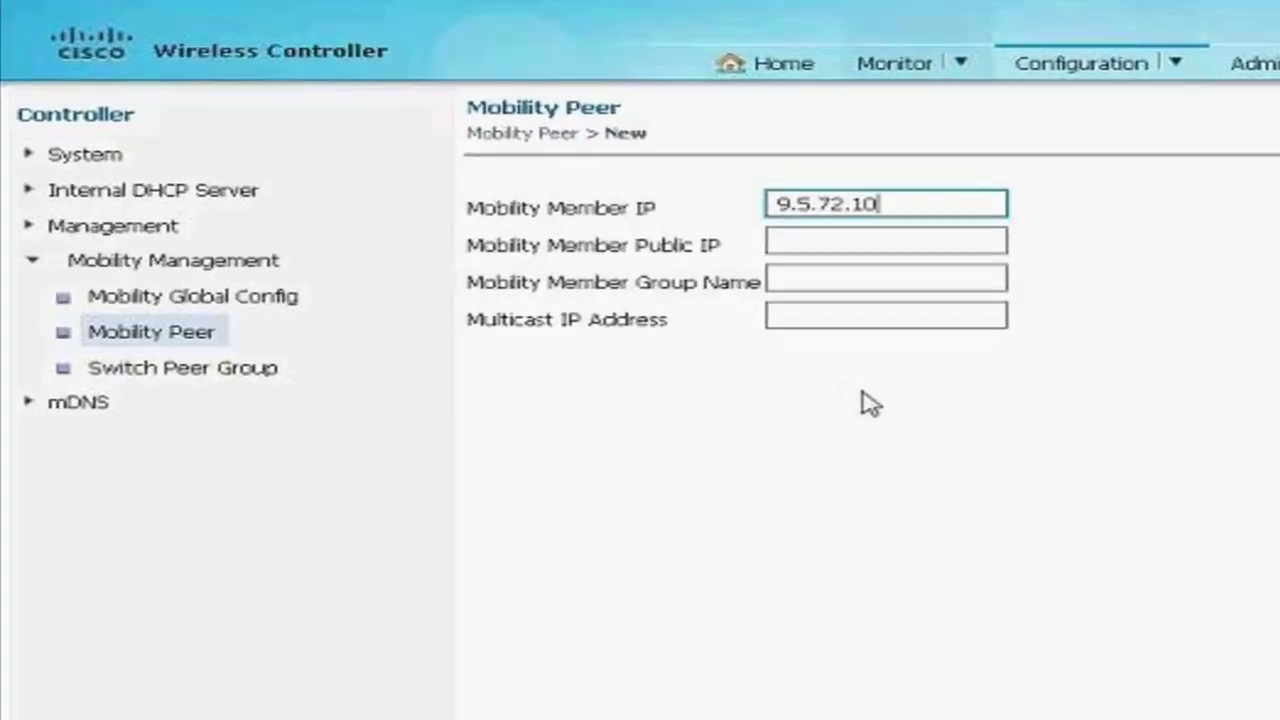
click(747, 254)
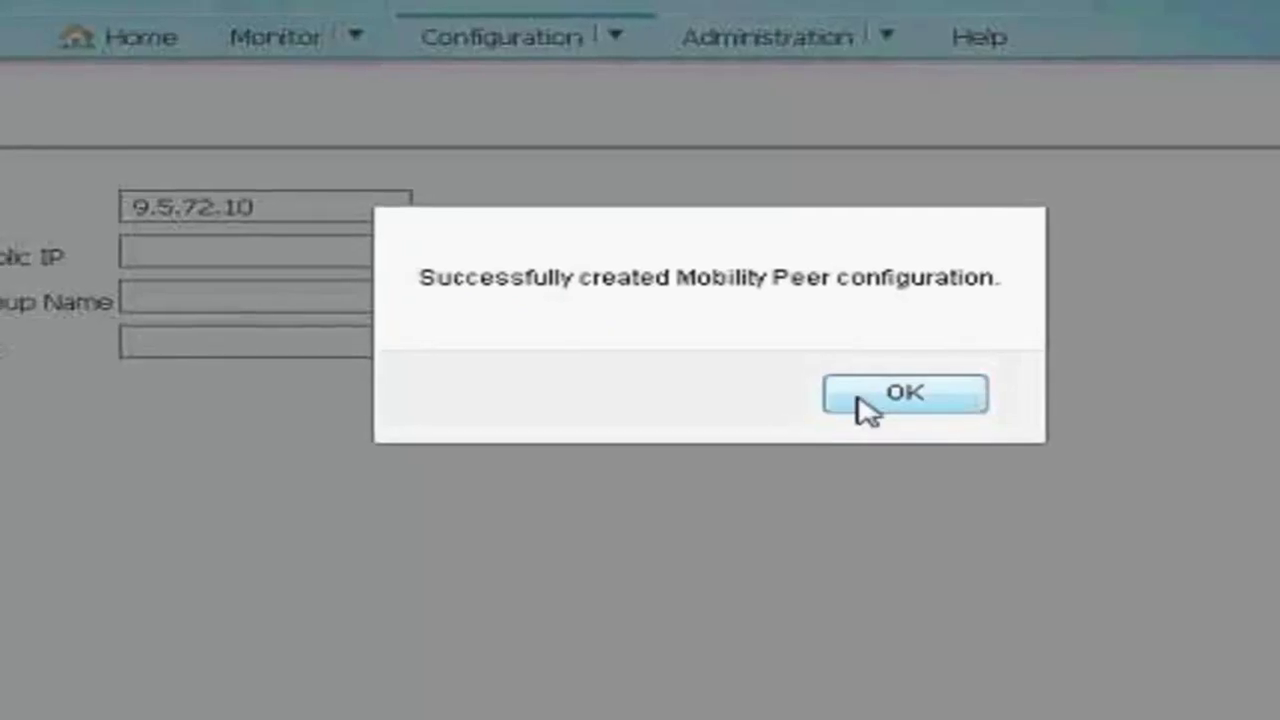
click(868, 404)
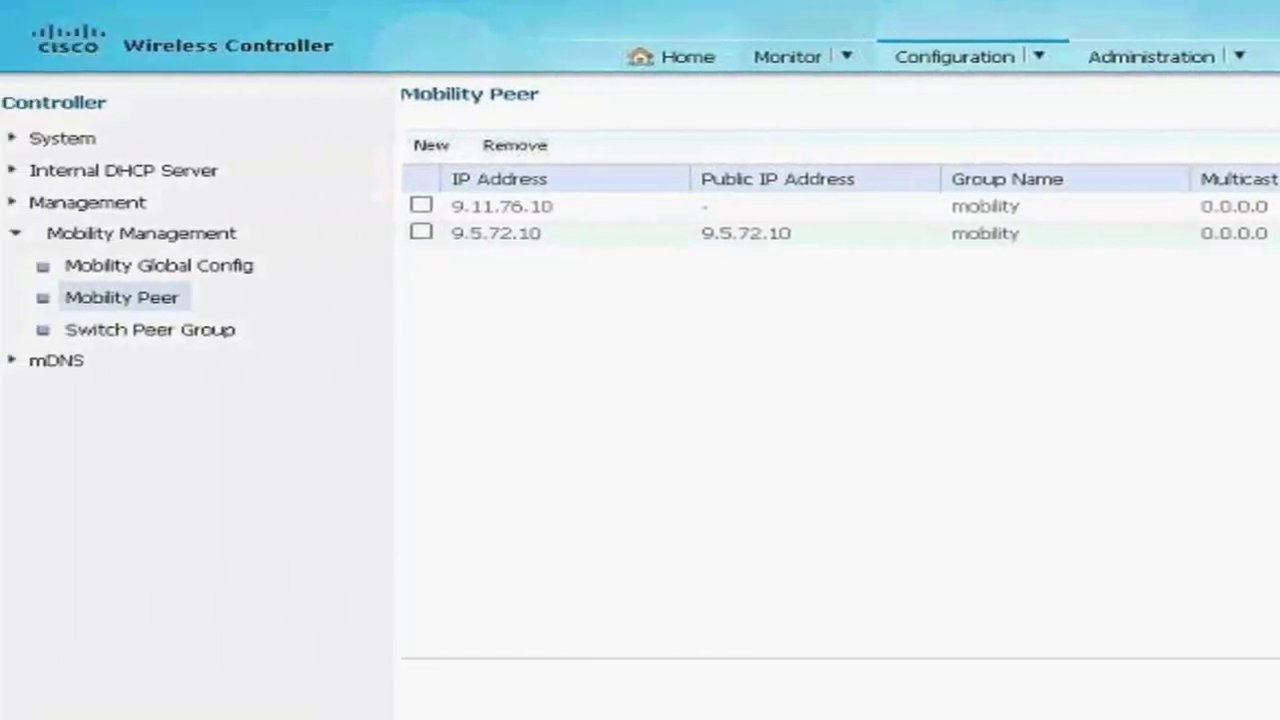
Step: On the mobility agent switch in peer group SPG3, set the mobility controller IP address to 9.11.76.10 and apply the configuration
click(159, 265)
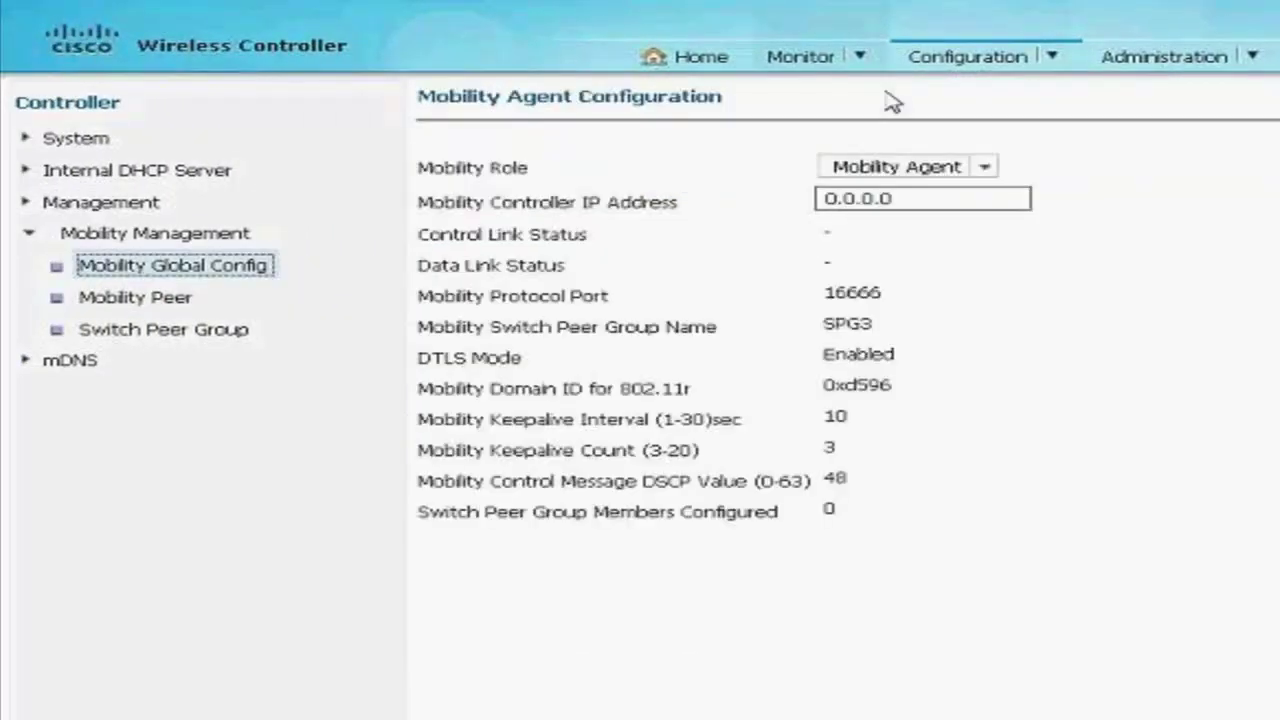
click(943, 62)
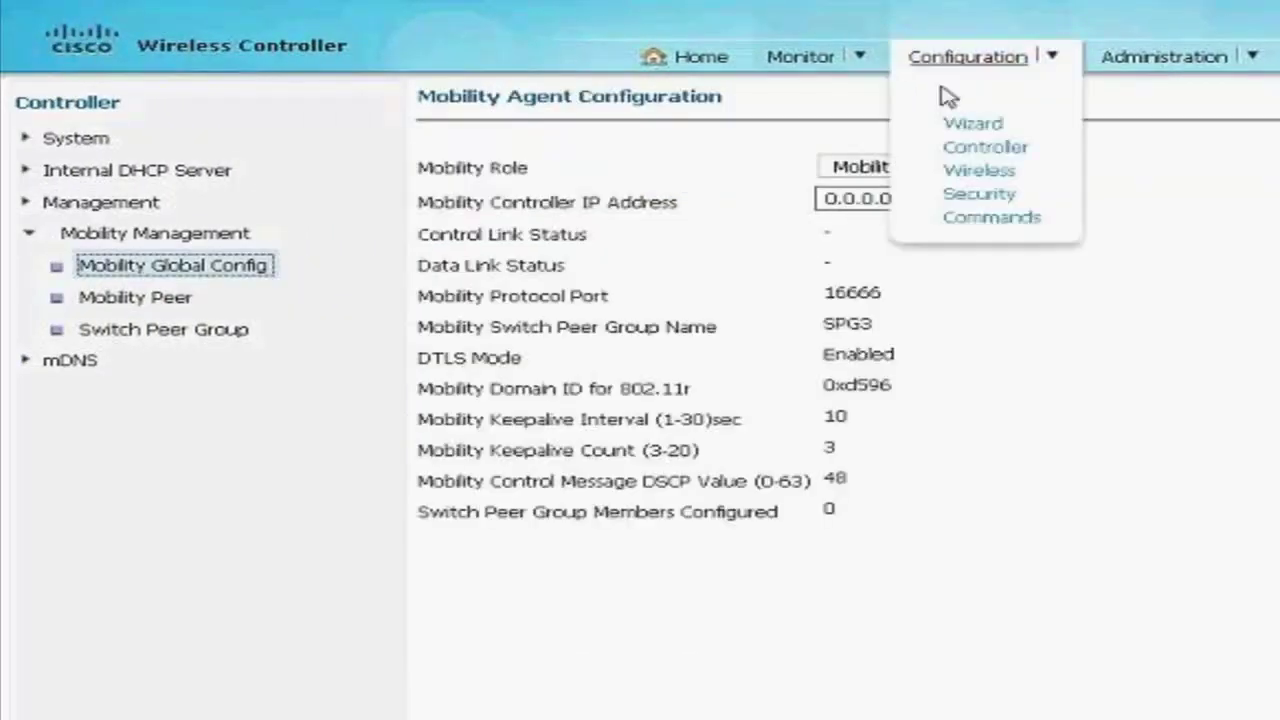
click(155, 268)
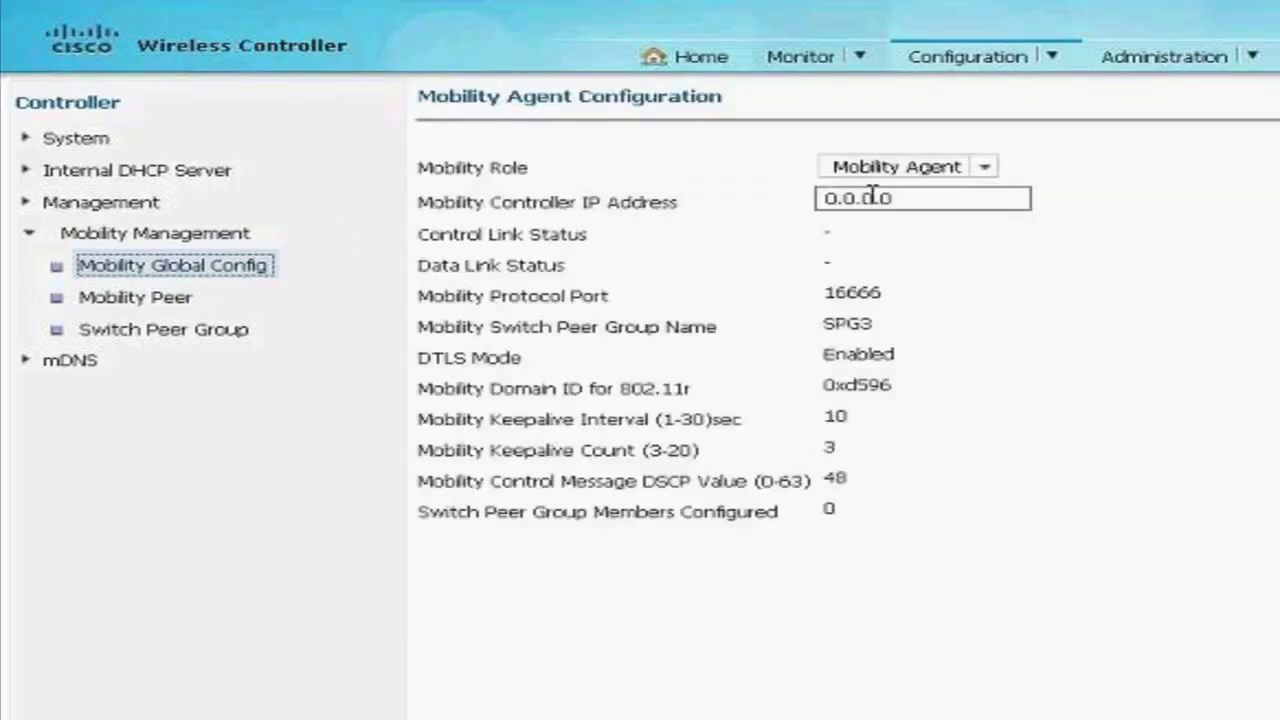
drag(914, 200, 652, 202)
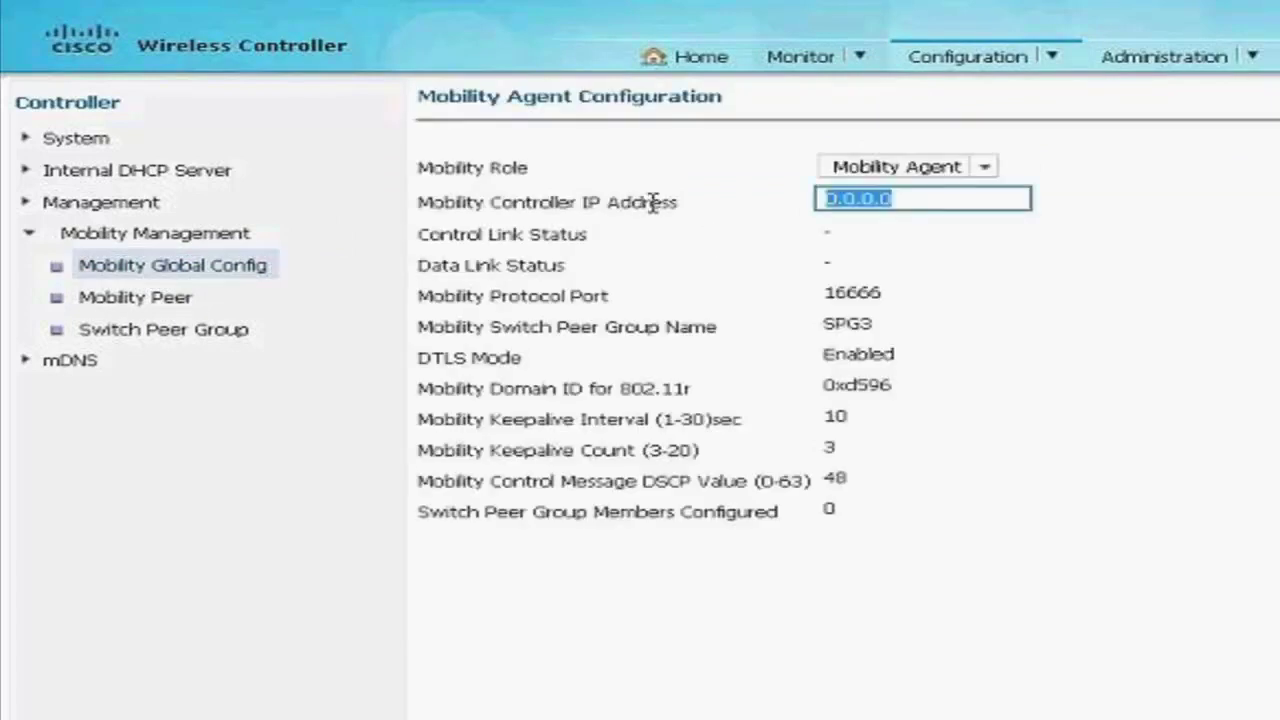
text(9)
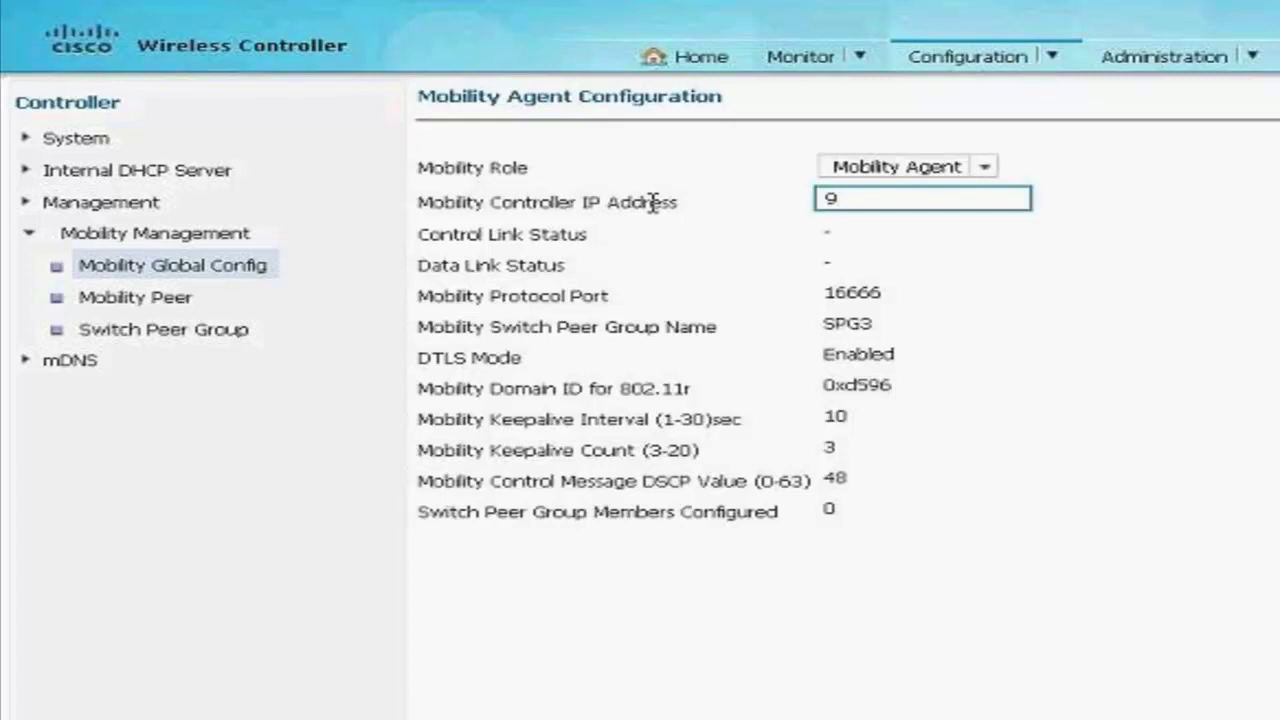
text(.11.76.10)
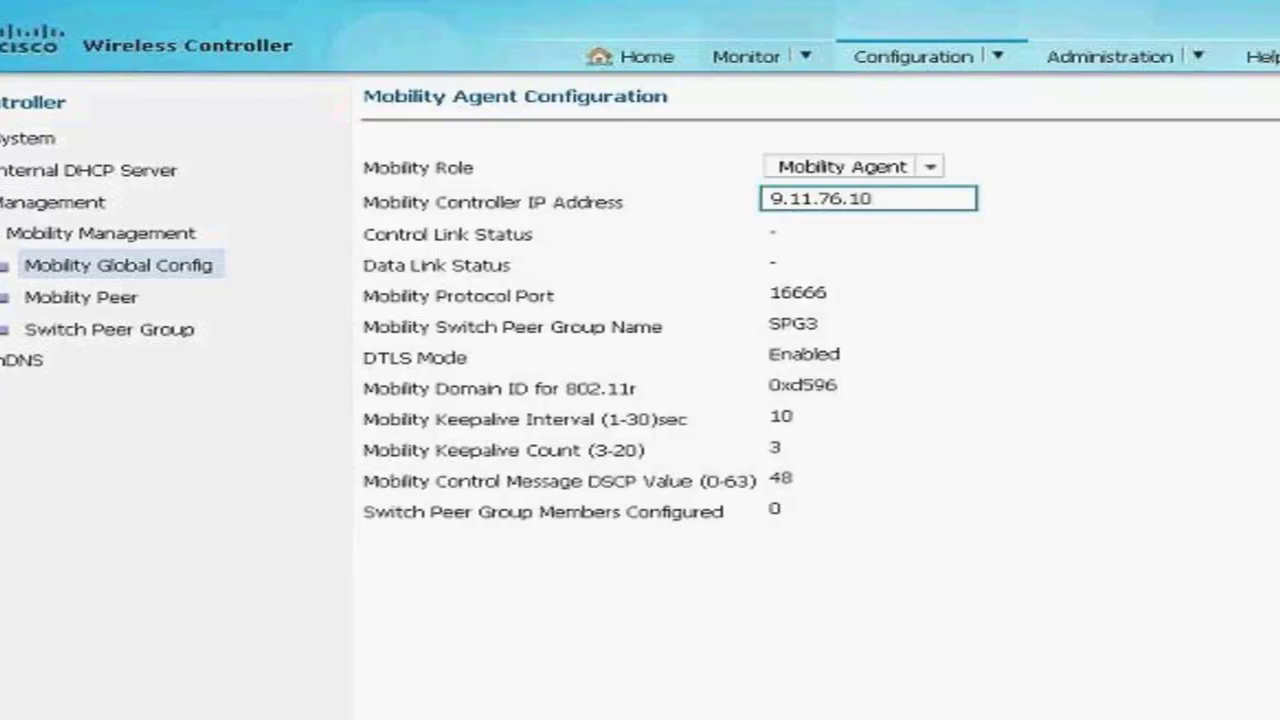
key(Return)
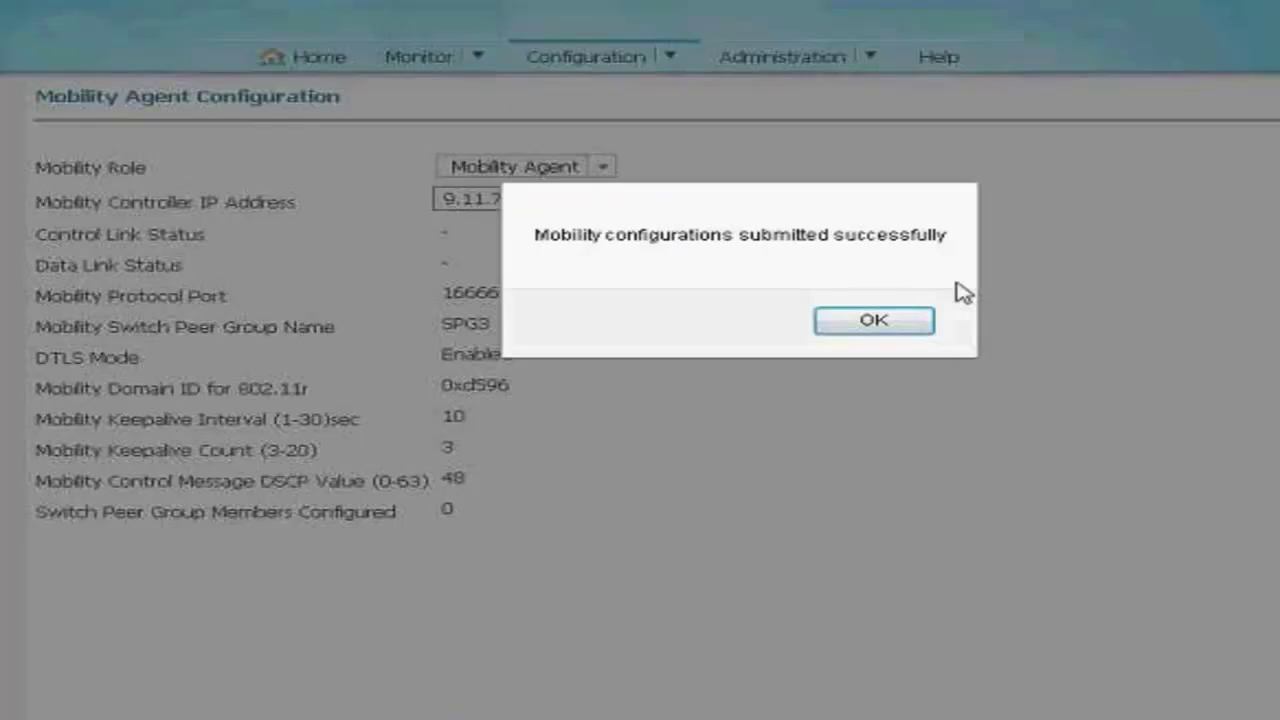
click(872, 326)
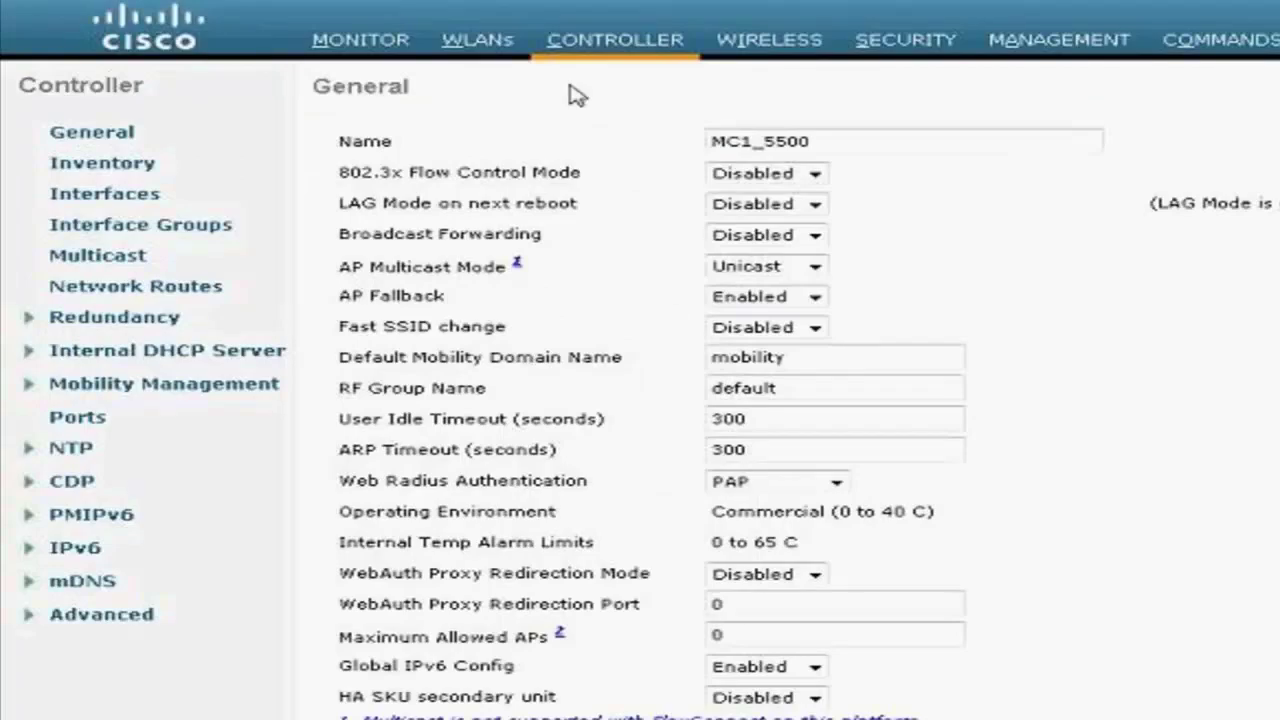
Step: Check the mobility group members configured on the 5500 controller
click(615, 39)
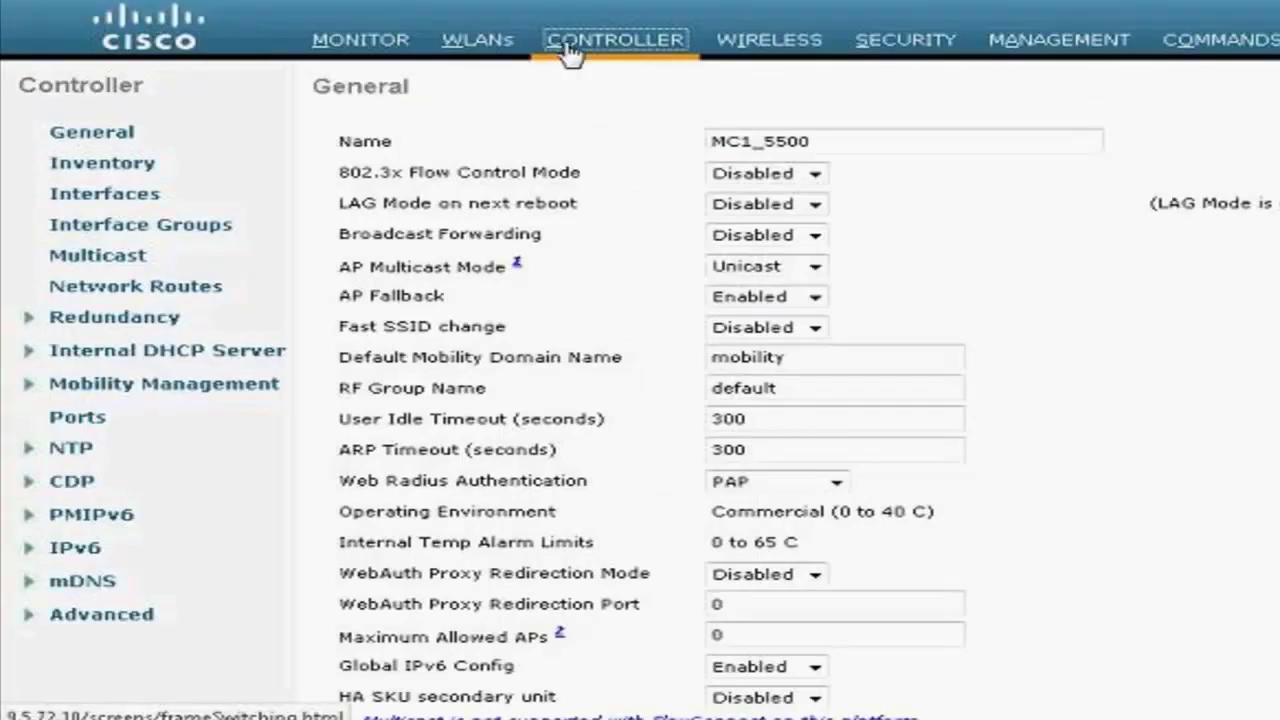
click(200, 387)
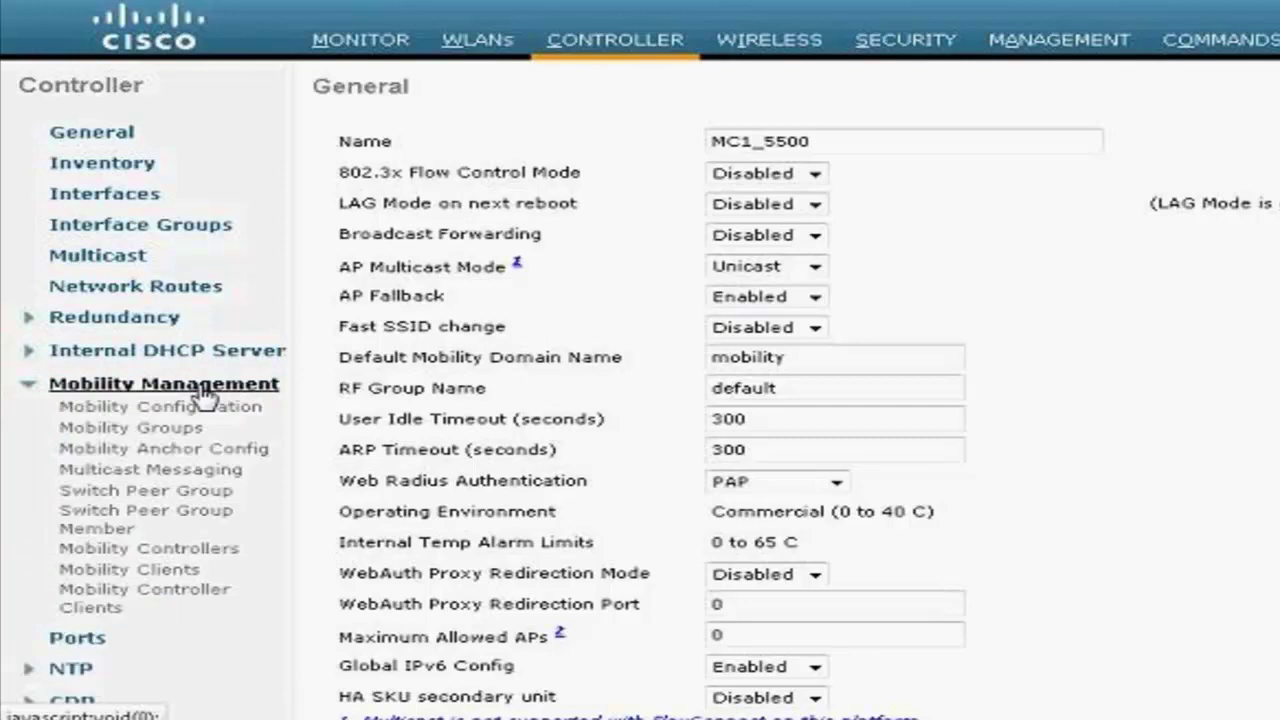
click(155, 430)
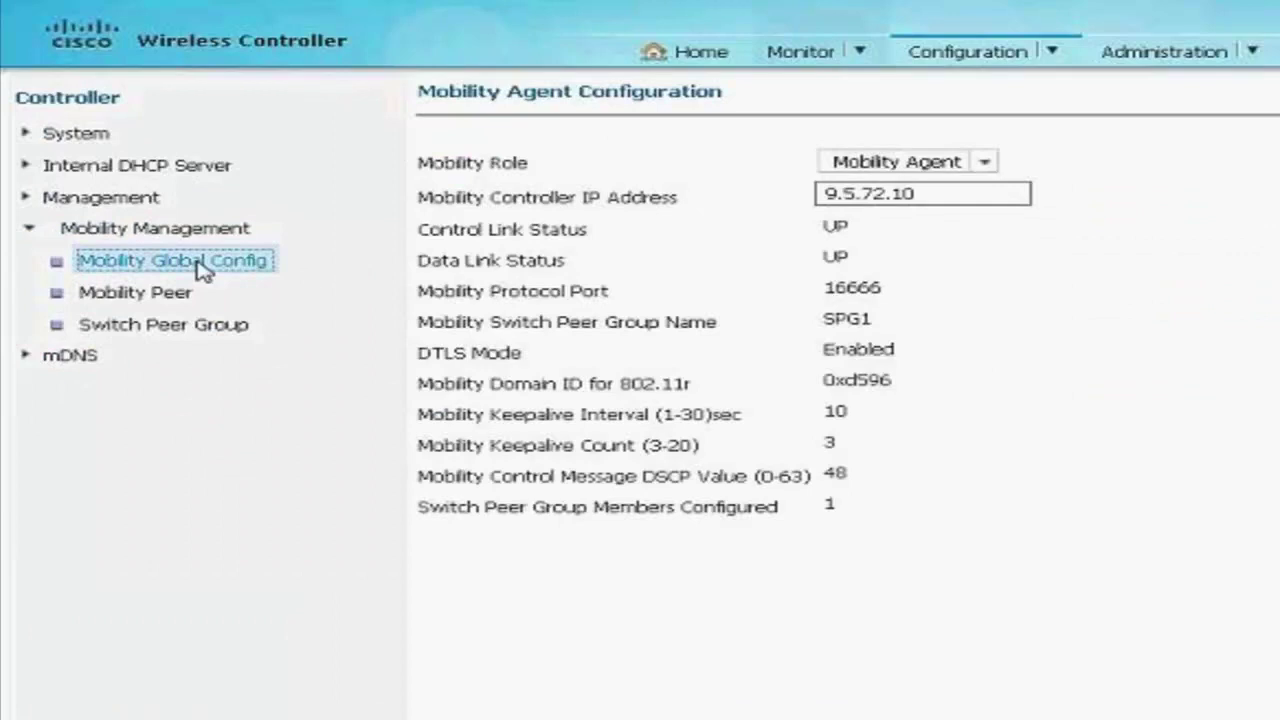
Step: Check the control and data link status on each mobility agent, and inspect switch peer group SPG3 on the mobility controller switch
click(201, 268)
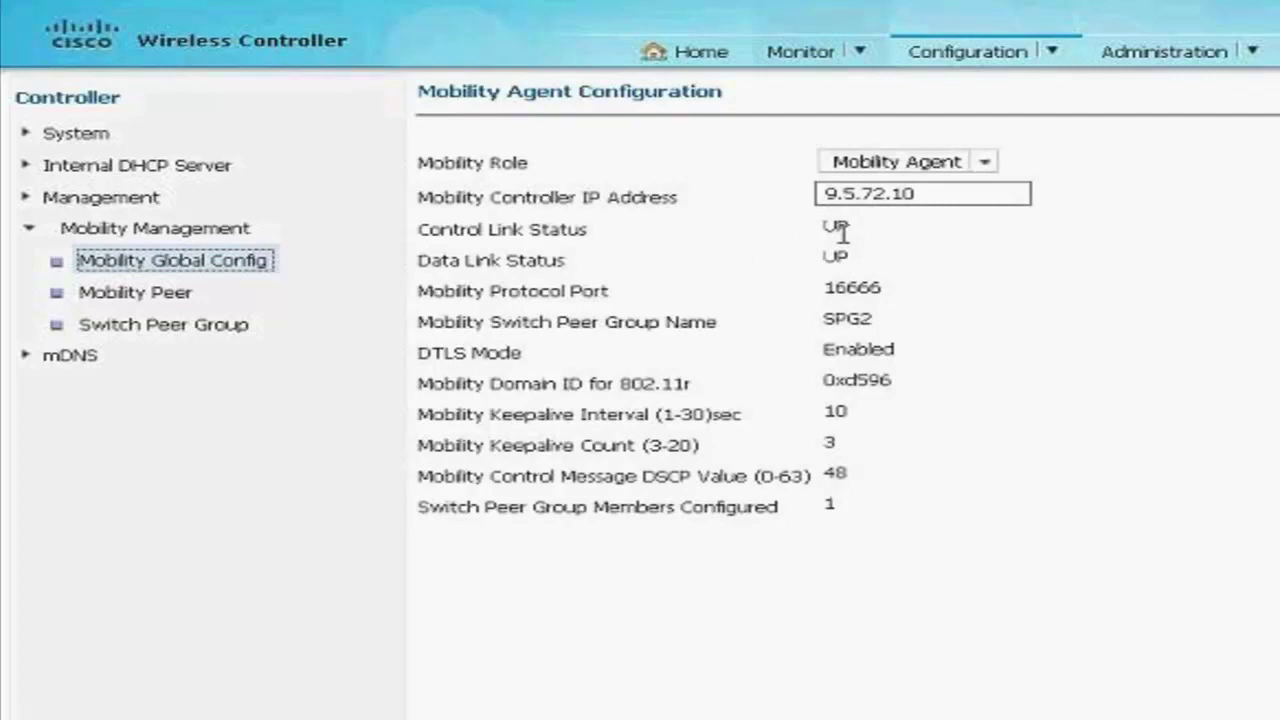
click(208, 268)
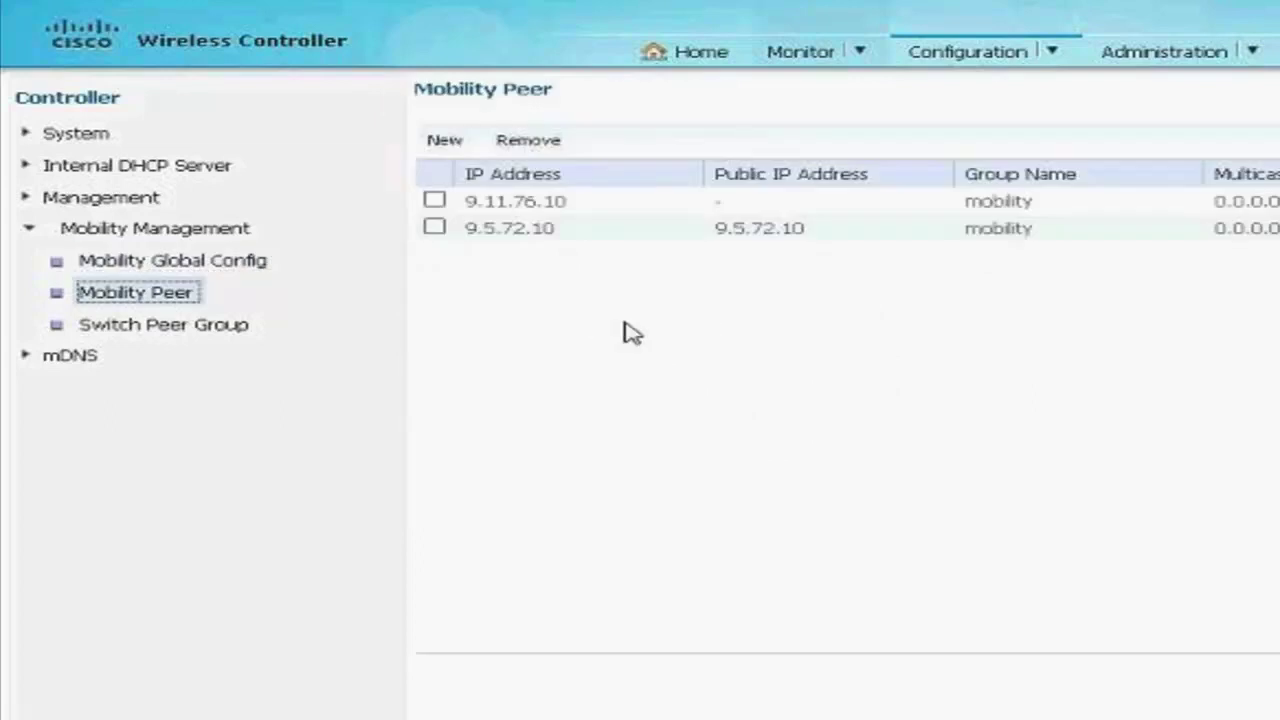
click(176, 334)
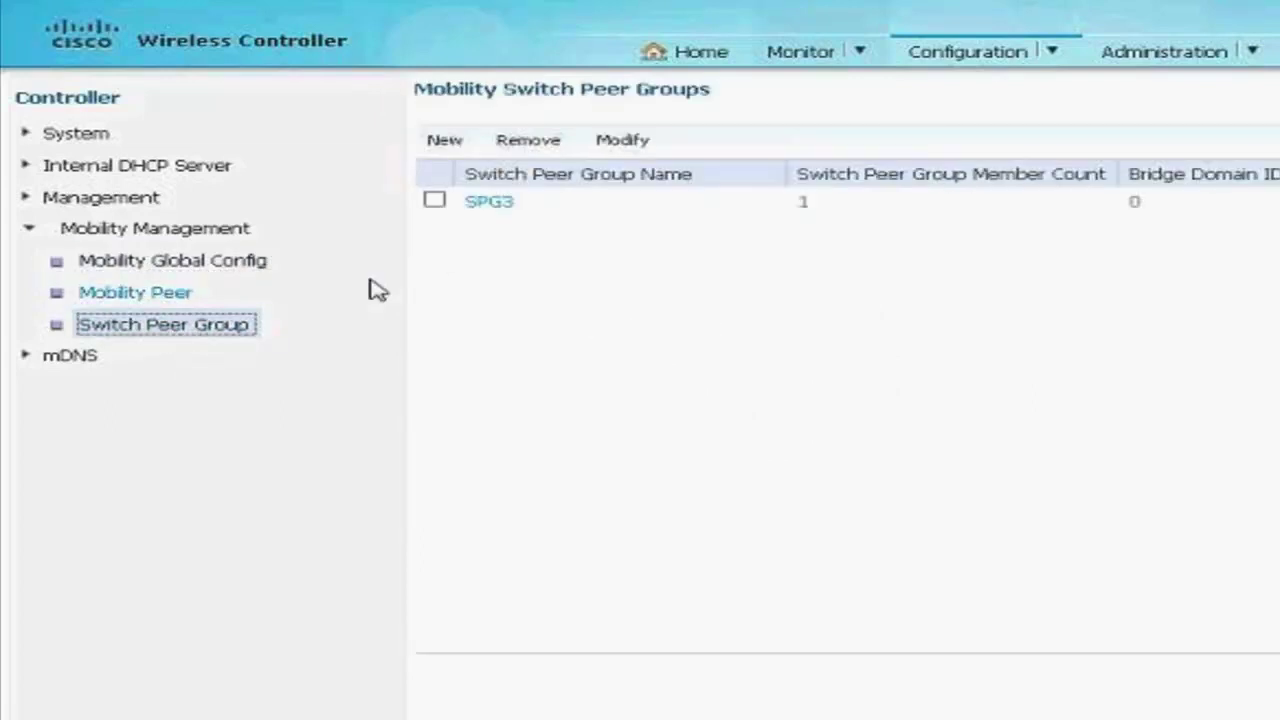
click(491, 212)
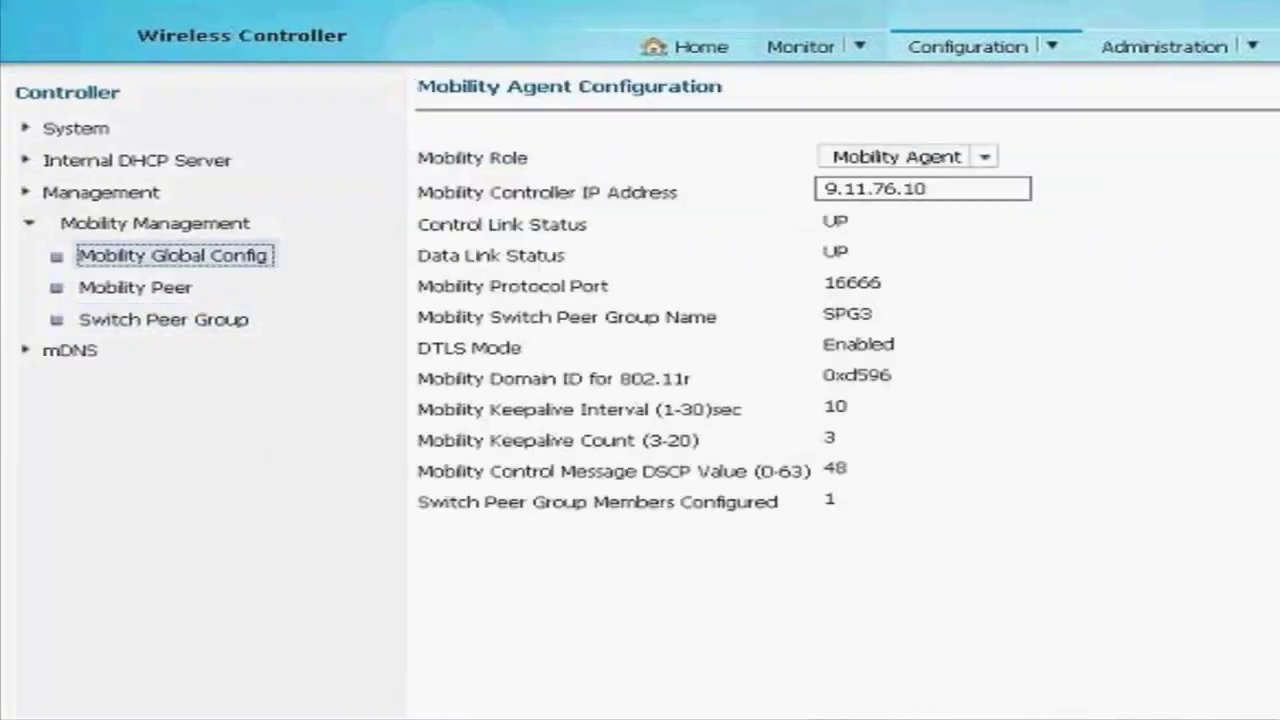
click(140, 258)
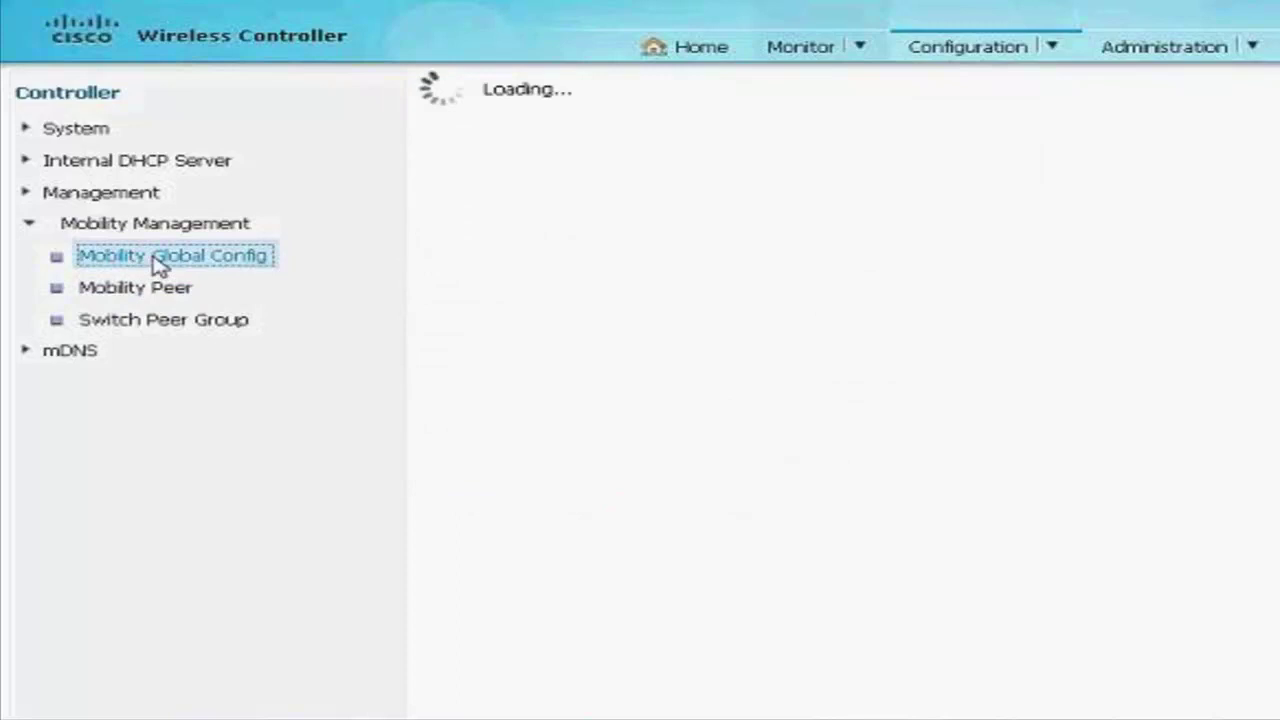